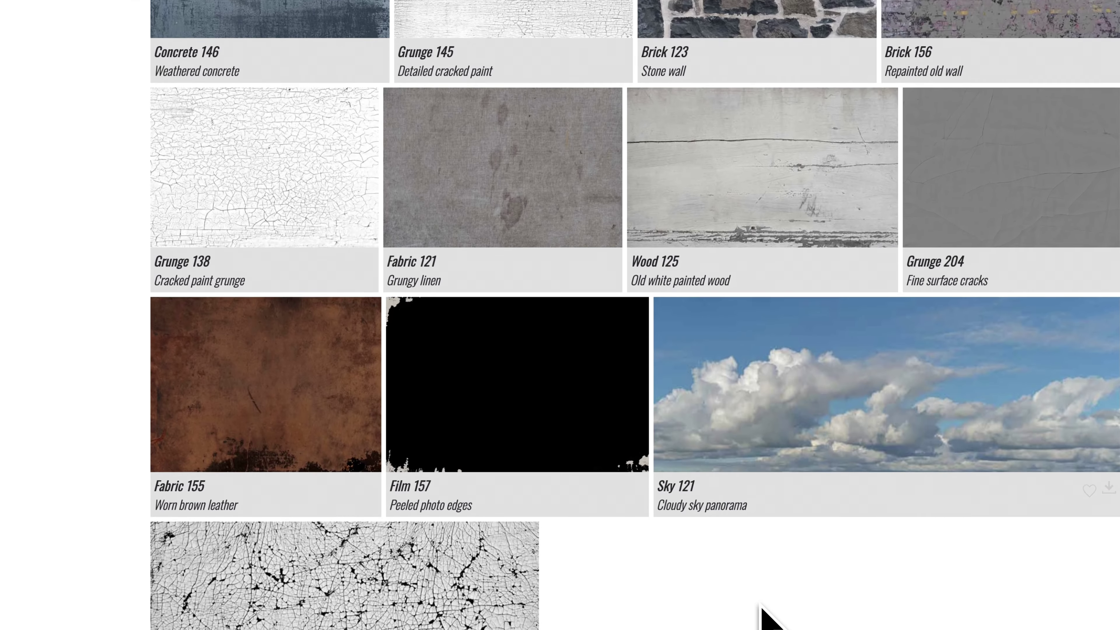
# Open the free Paper textures category on the Texturelabs site.
pyautogui.scroll(15, 759, 603)
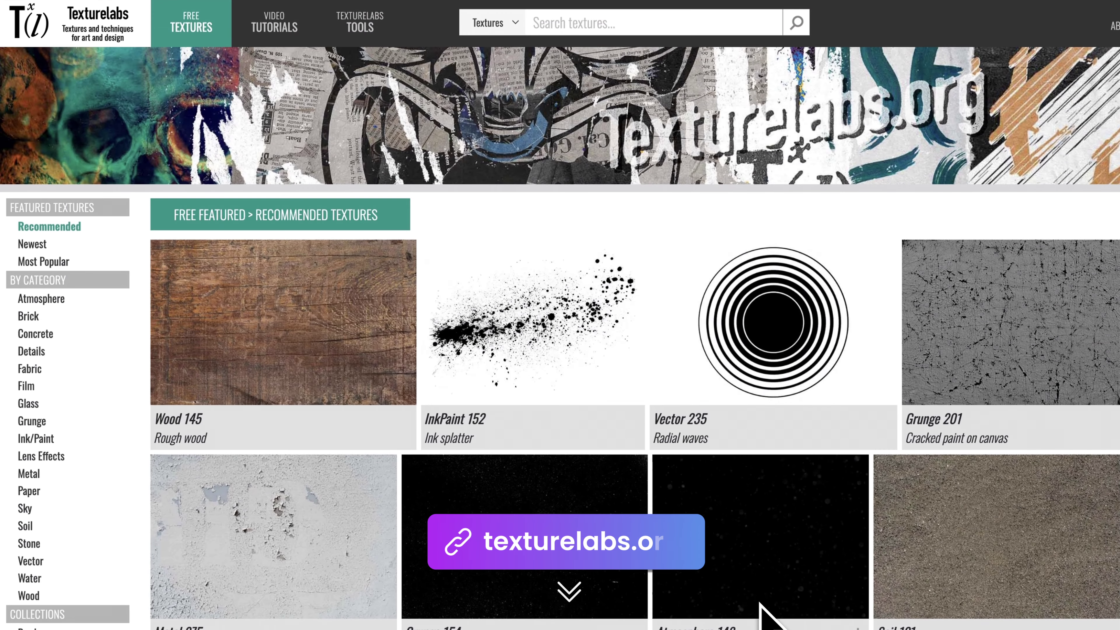
pyautogui.click(35, 302)
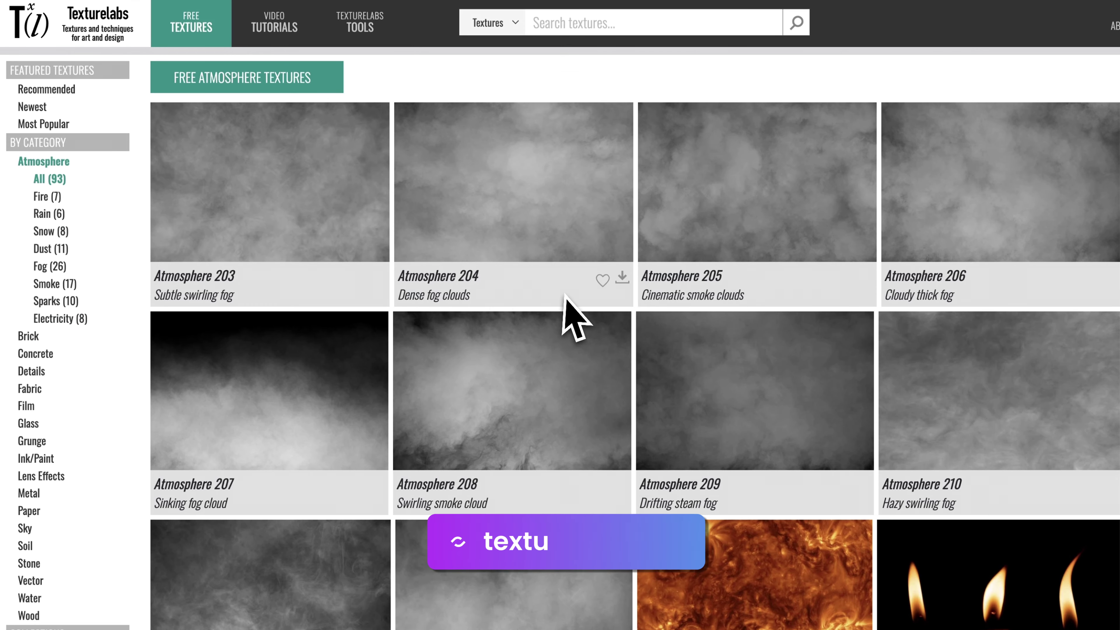
pyautogui.scroll(-4, 570, 318)
pyautogui.click(29, 459)
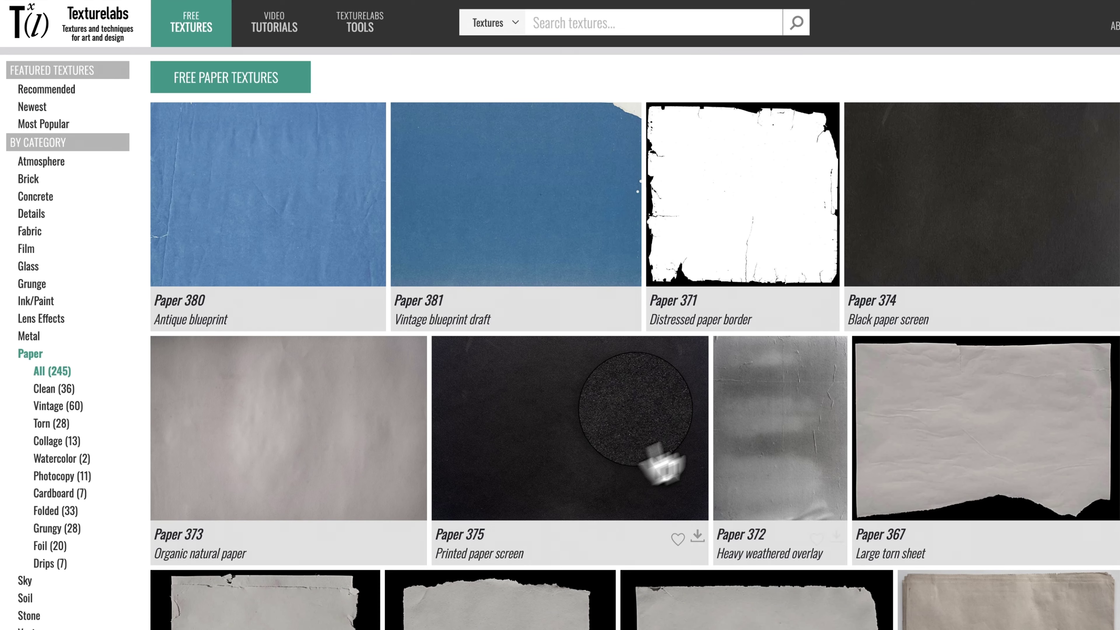
# Browse the paper textures and download Paper 373, Organic natural paper, as the large JPG.
pyautogui.scroll(-15, 637, 468)
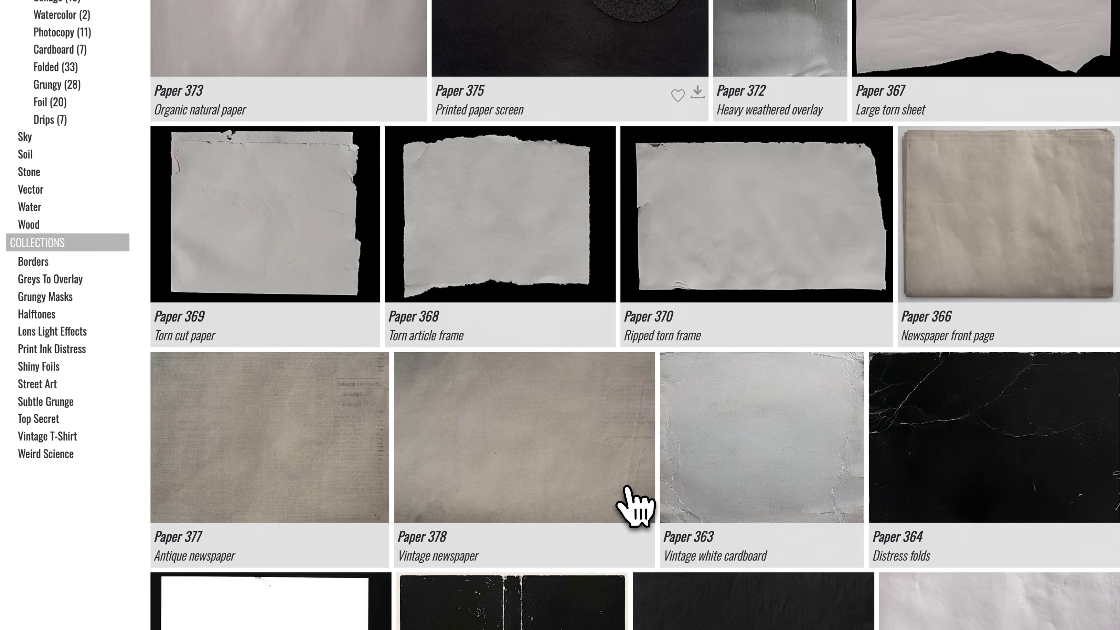
pyautogui.scroll(-2, 626, 487)
pyautogui.scroll(-5, 635, 507)
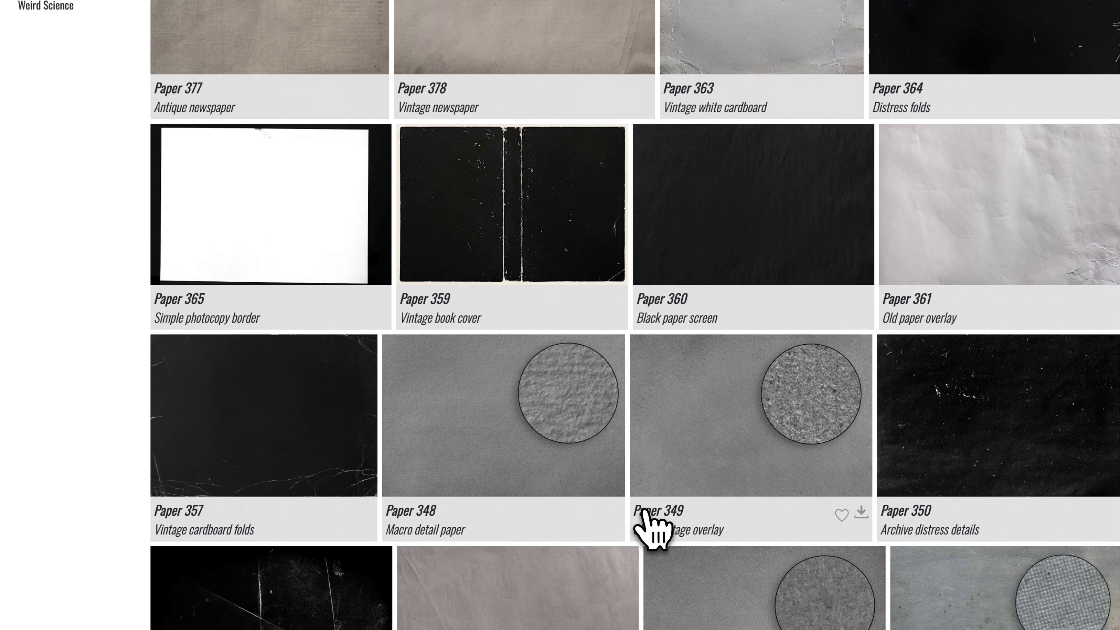
pyautogui.scroll(-5, 532, 381)
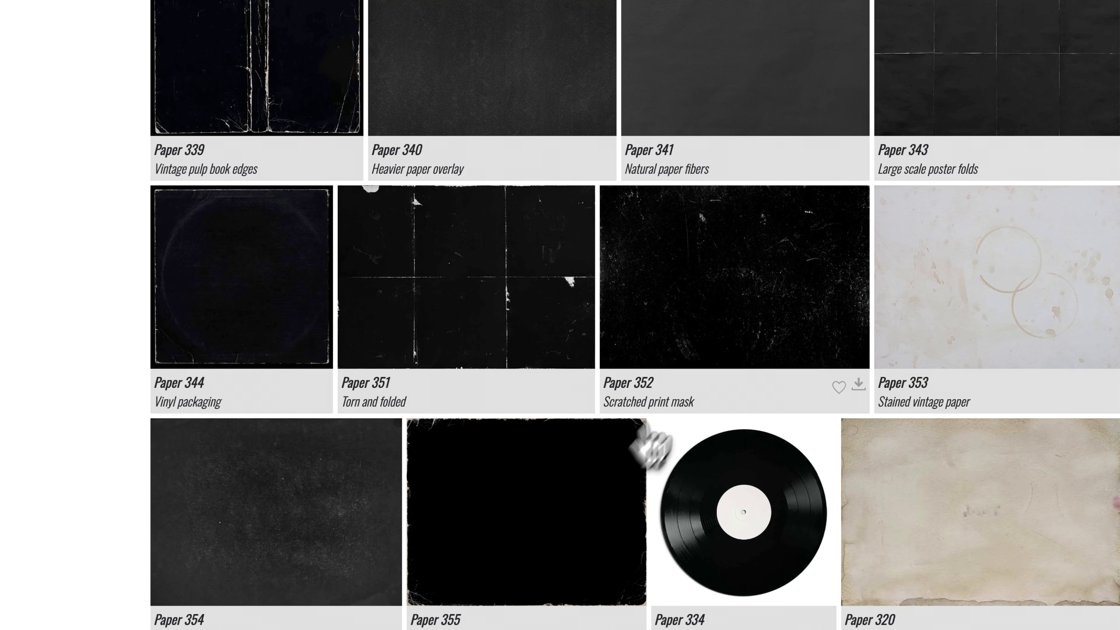
pyautogui.scroll(20, 679, 419)
pyautogui.scroll(-1, 701, 374)
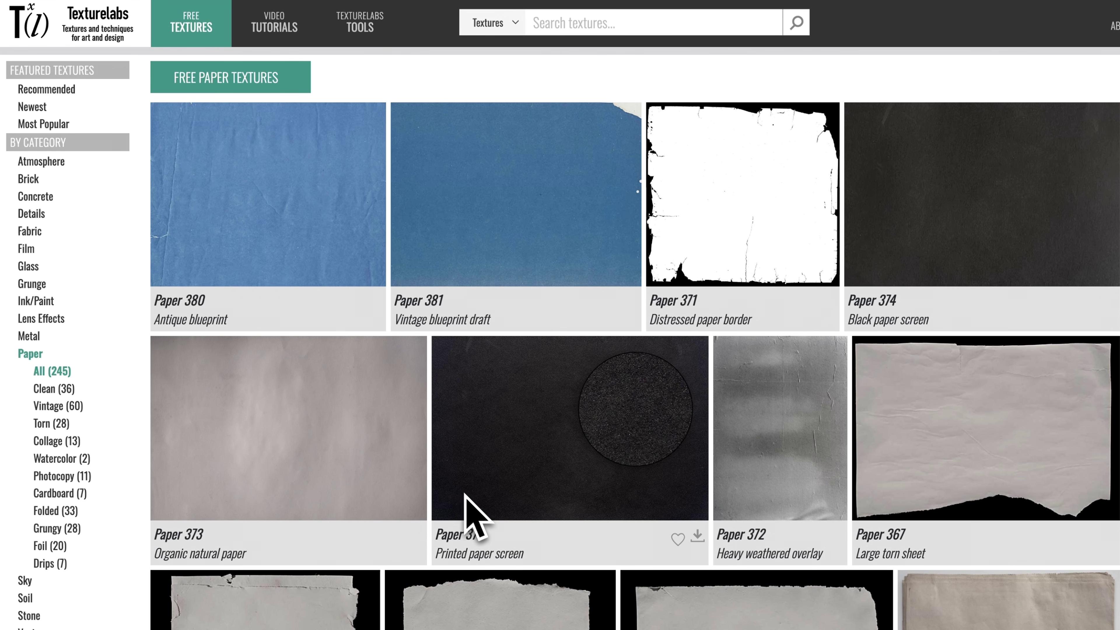
pyautogui.scroll(-1, 419, 516)
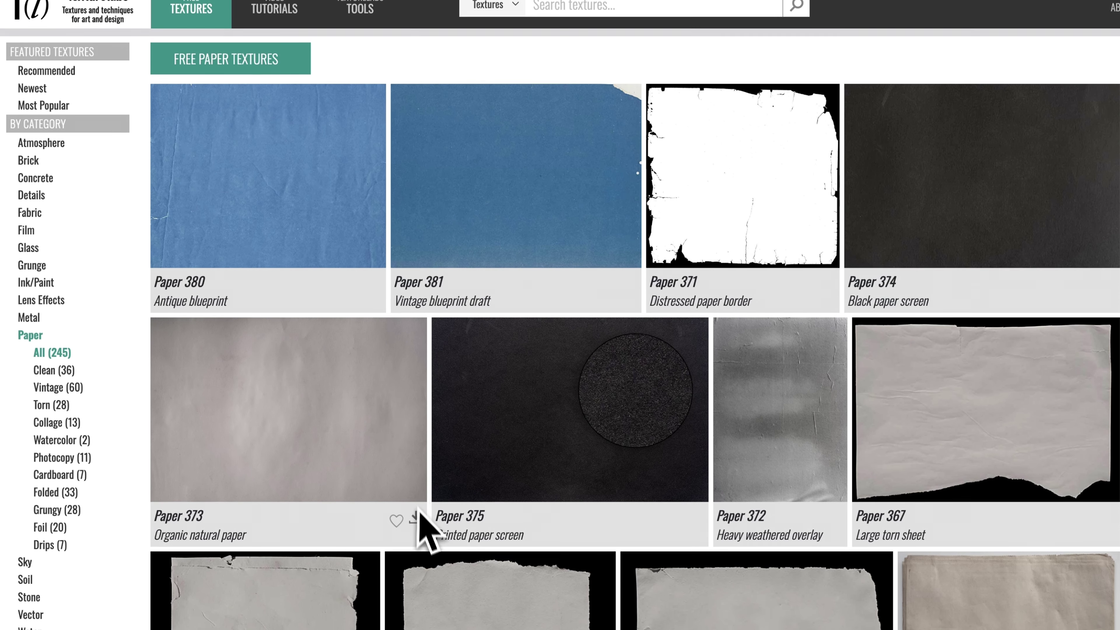
pyautogui.moveTo(420, 485)
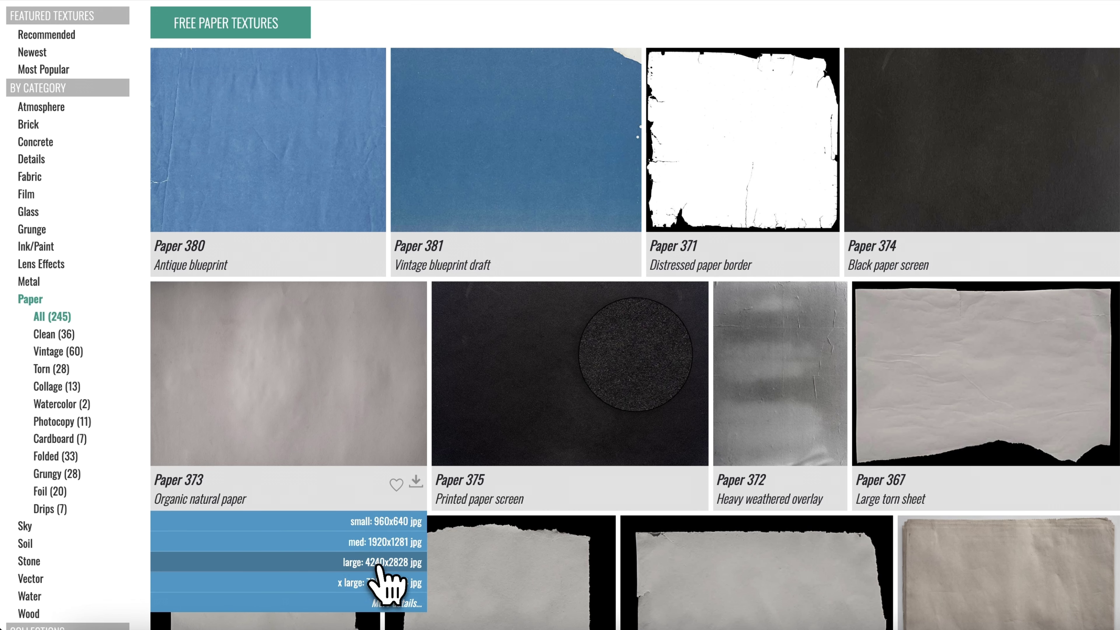
pyautogui.click(393, 566)
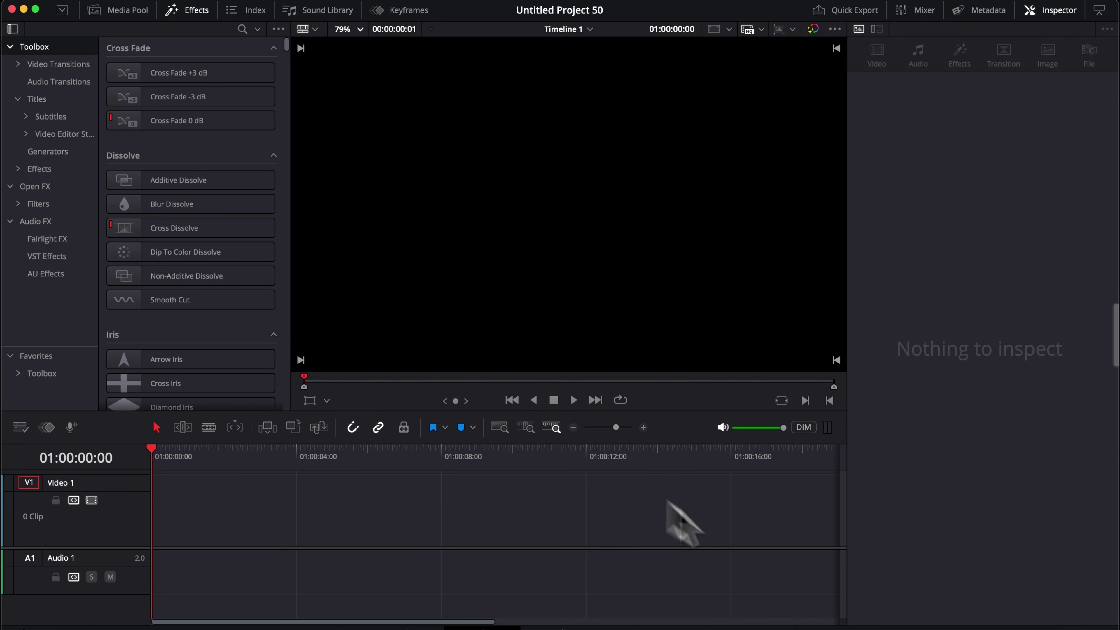
# Switch to DaVinci Resolve and place the downloaded Texturelabs_Paper_373L image at the start of the Video 1 track.
pyautogui.click(922, 628)
pyautogui.moveTo(924, 618); pyautogui.dragTo(670, 212)
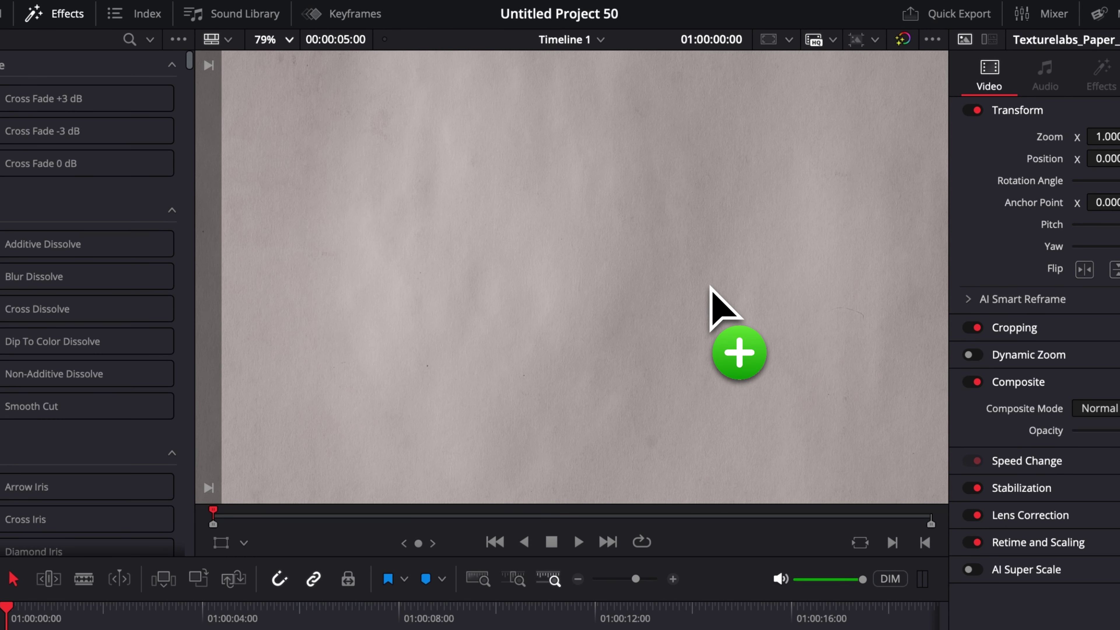
pyautogui.moveTo(710, 286); pyautogui.dragTo(99, 626)
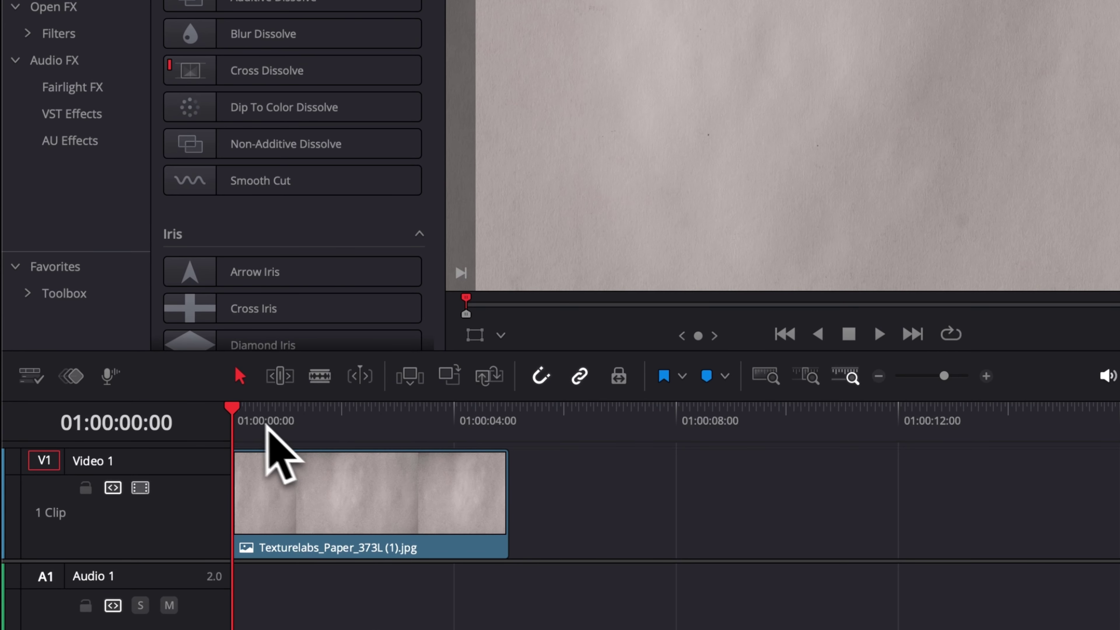
# Split the paper texture clip every six frames, at 6, 12, 18 and 24 frames from the timeline start.
pyautogui.moveTo(245, 419); pyautogui.dragTo(456, 422)
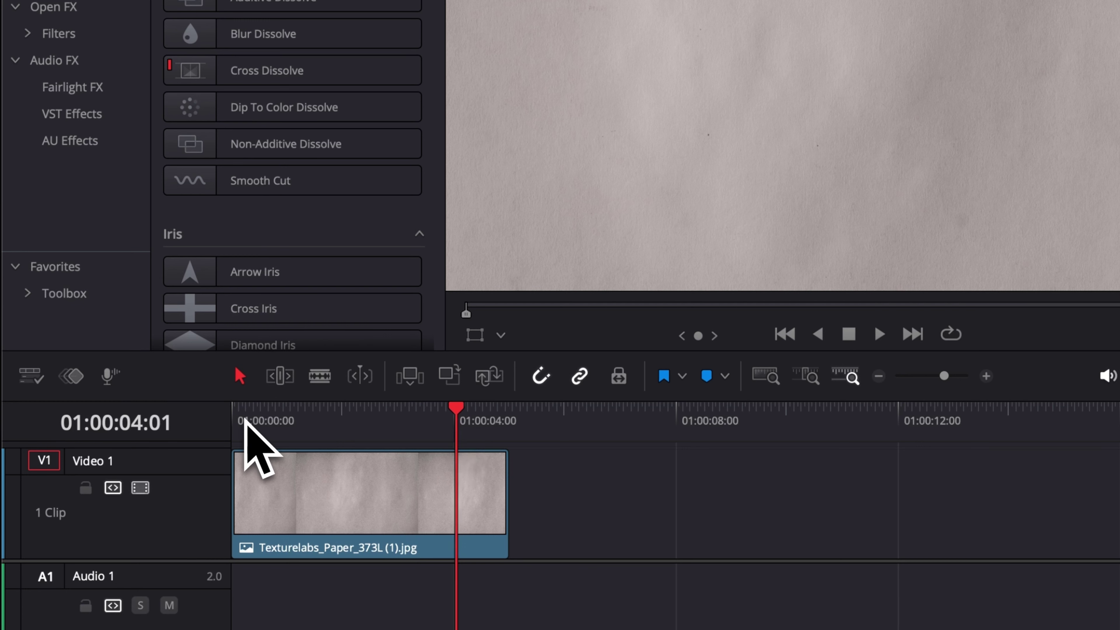
pyautogui.moveTo(245, 420)
pyautogui.mouseDown()
pyautogui.moveTo(282, 430)
pyautogui.moveTo(231, 422)
pyautogui.mouseUp()
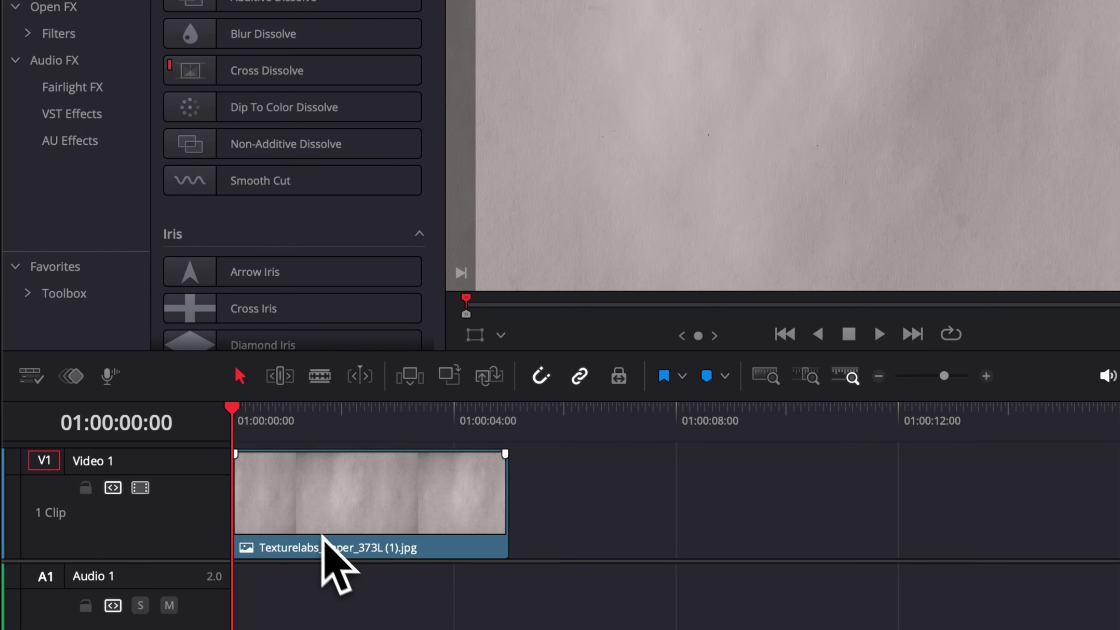
pyautogui.press('space')
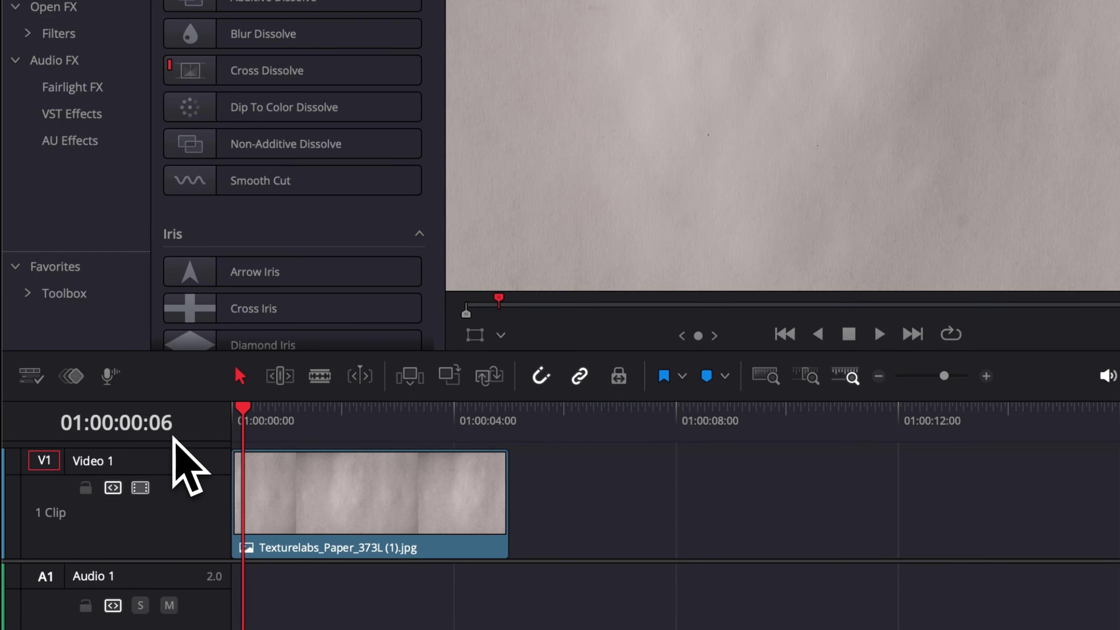
pyautogui.click(254, 510)
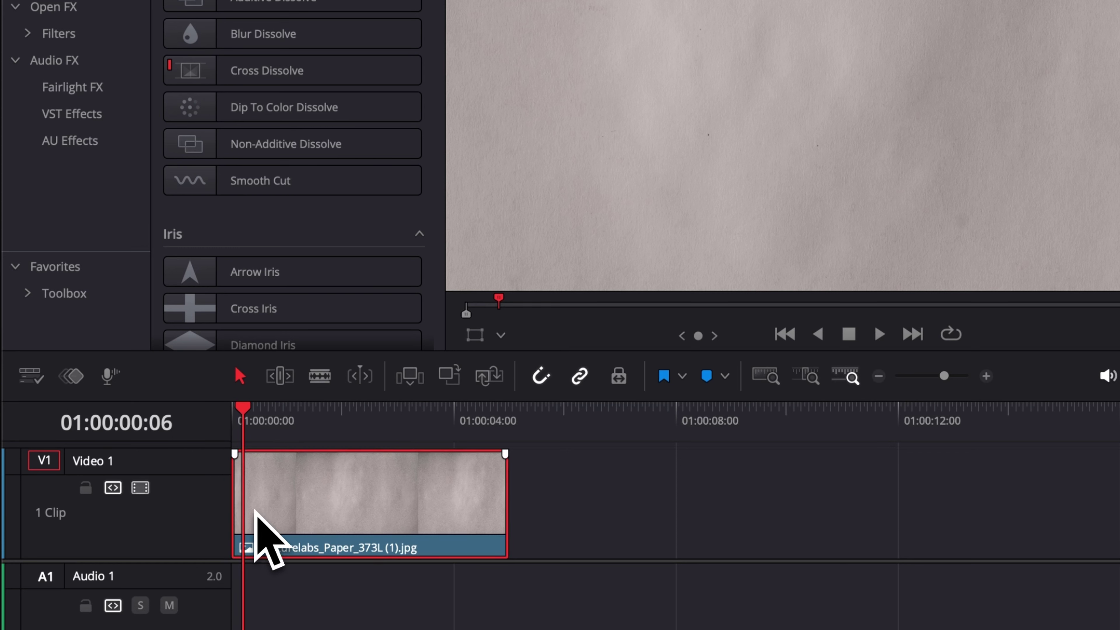
pyautogui.press('super+b')
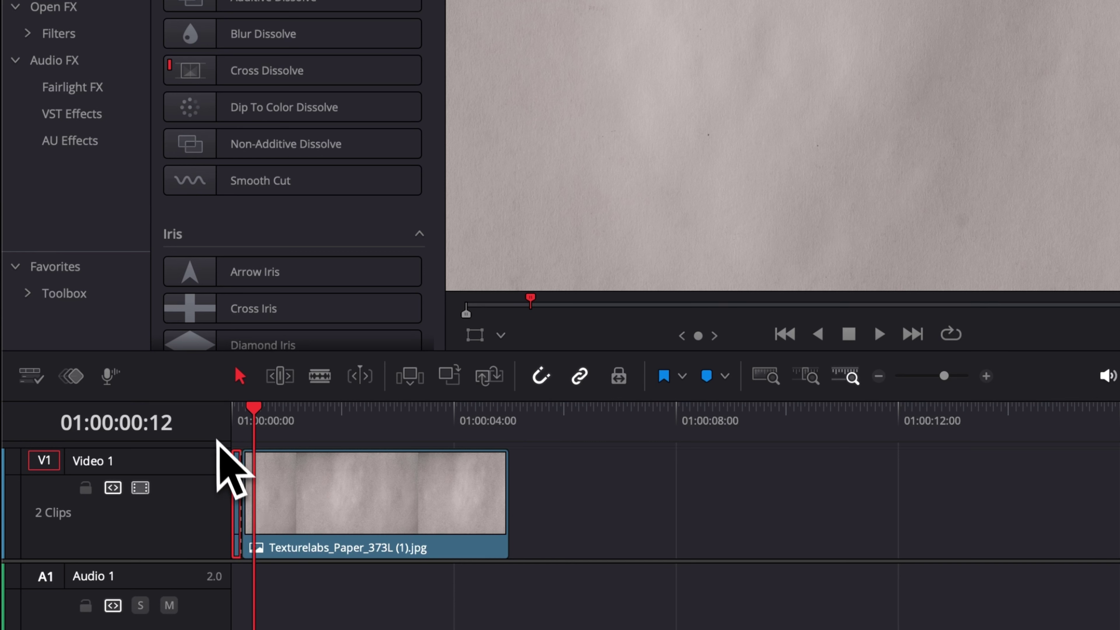
pyautogui.press('super+b')
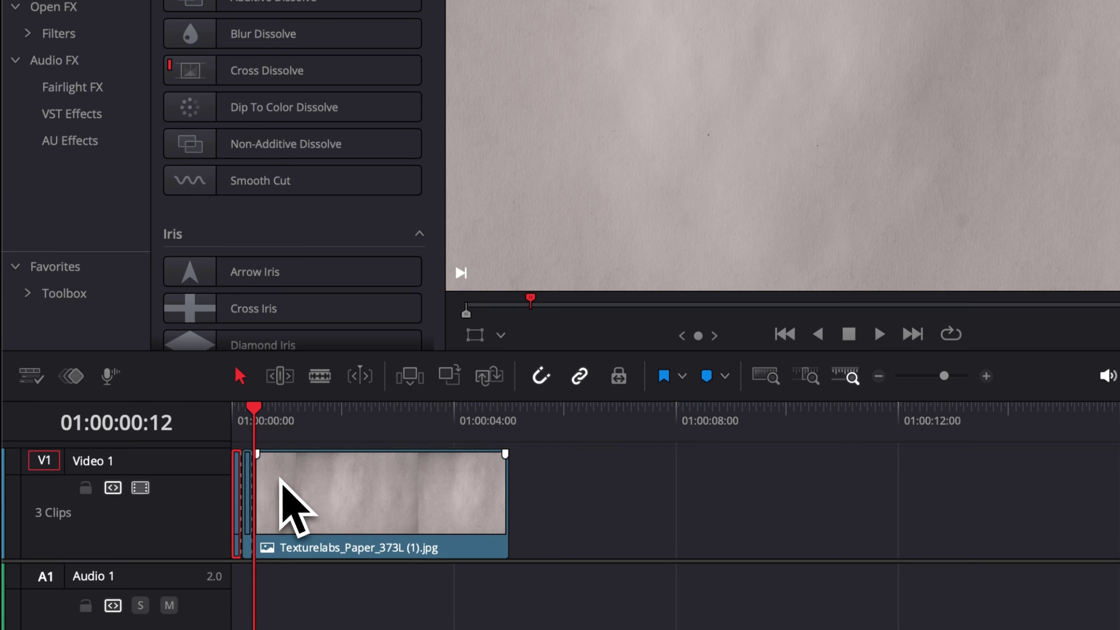
pyautogui.press('space')
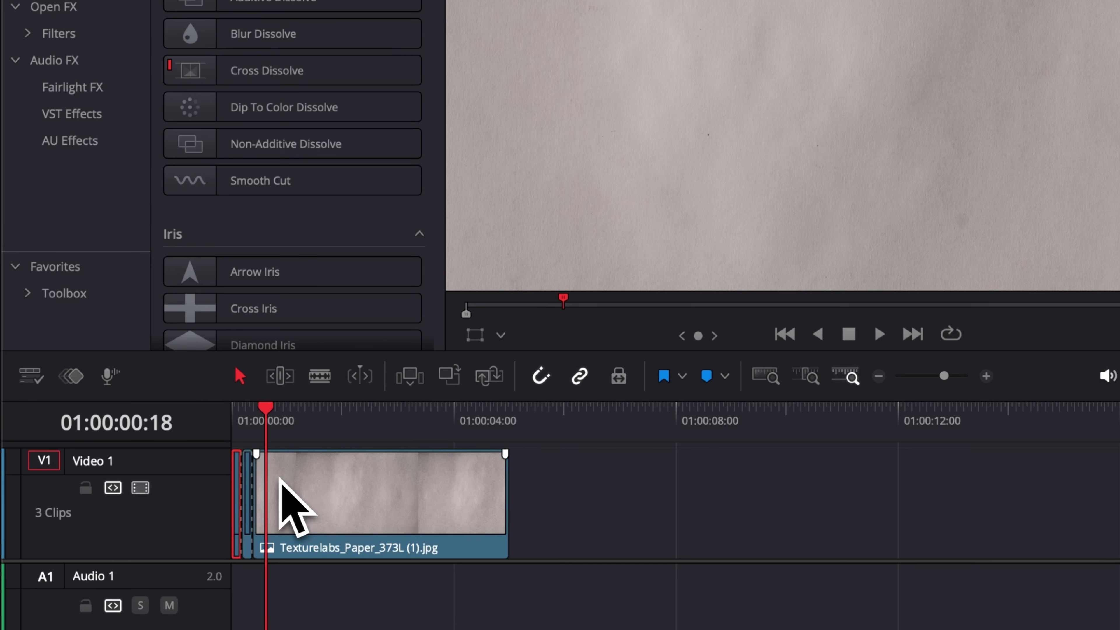
pyautogui.press('super+b')
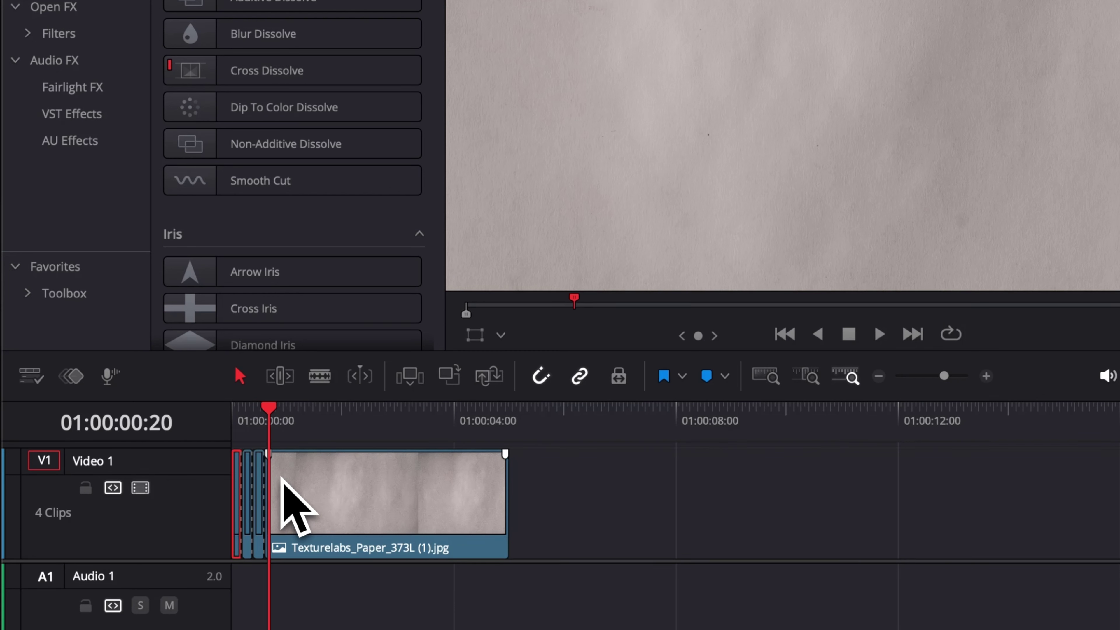
pyautogui.press('super+b')
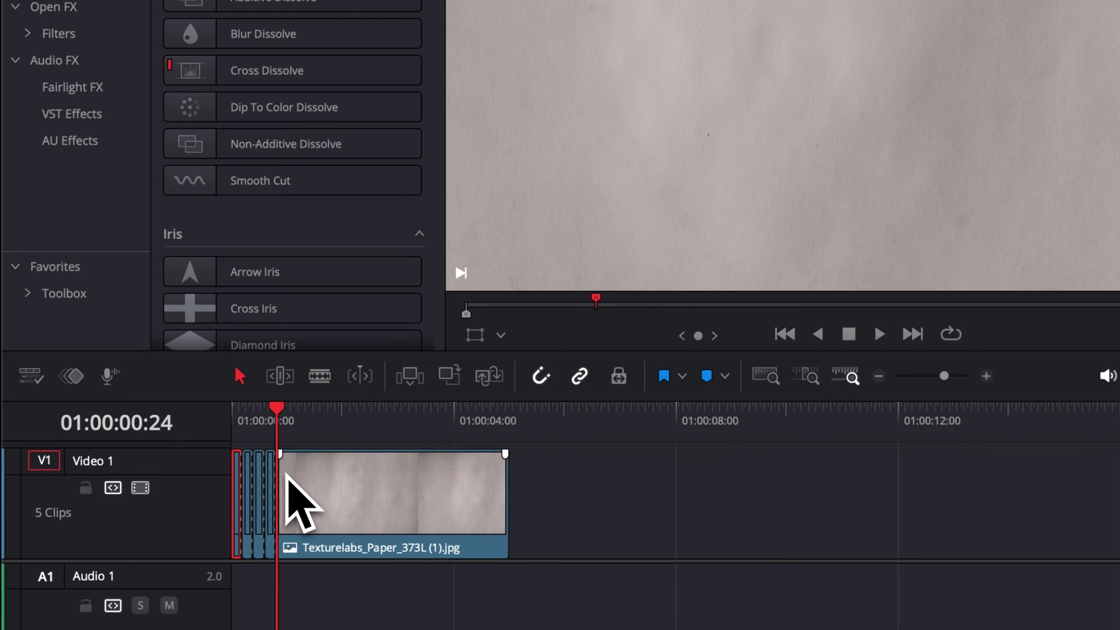
# Delete the long remaining clip after frame 24, keeping the four short clips, and return the playhead to the start.
pyautogui.click(295, 484)
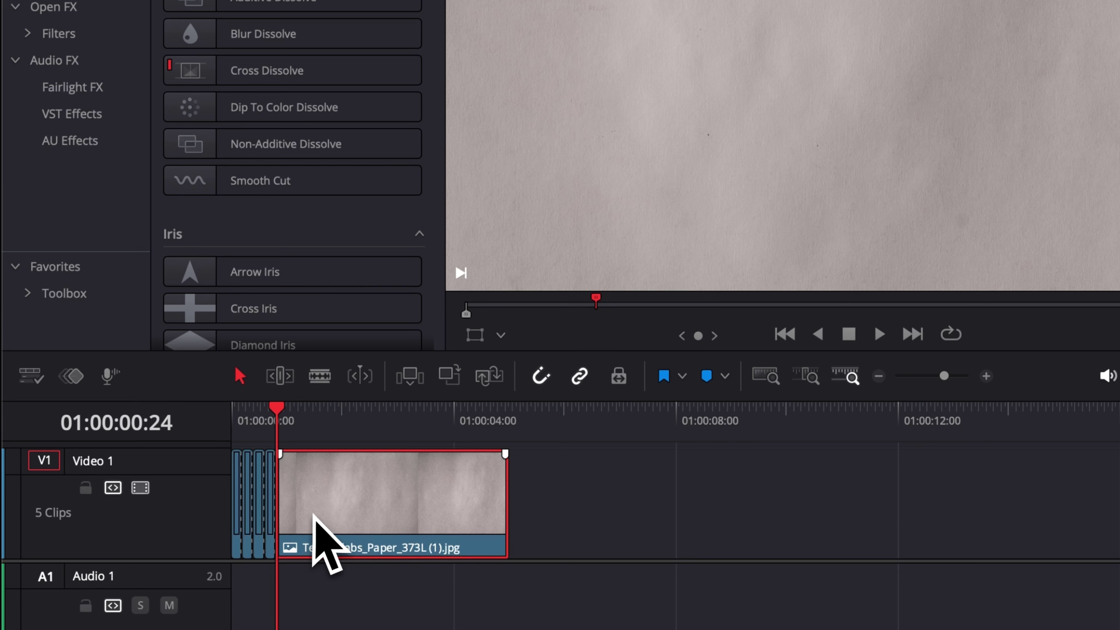
pyautogui.moveTo(277, 421); pyautogui.dragTo(231, 436)
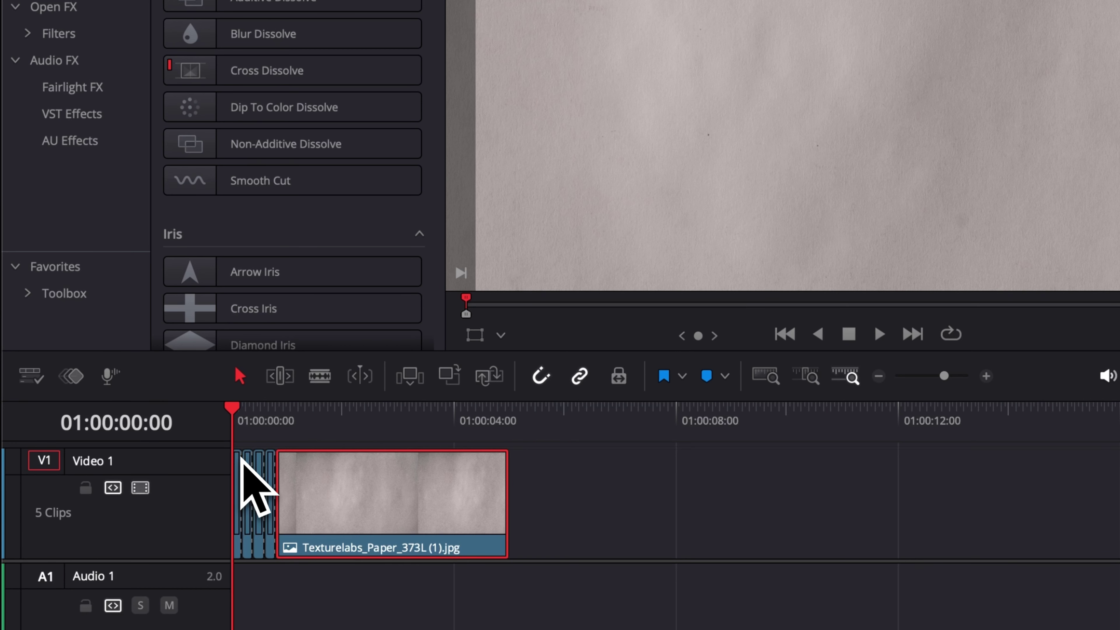
pyautogui.press('space')
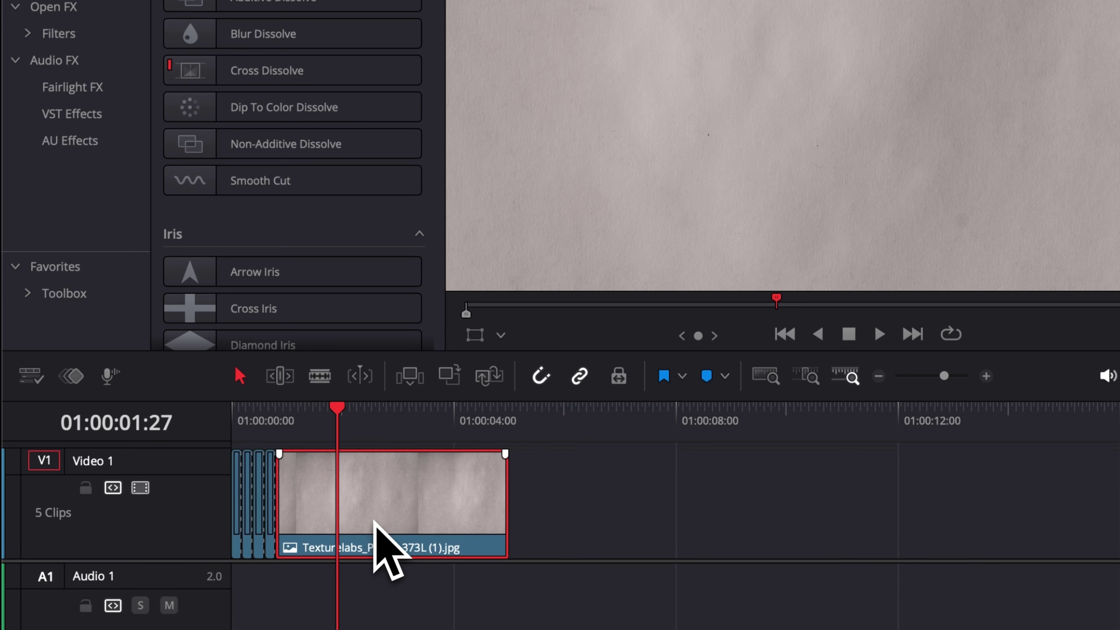
pyautogui.press('Delete')
pyautogui.click(232, 412)
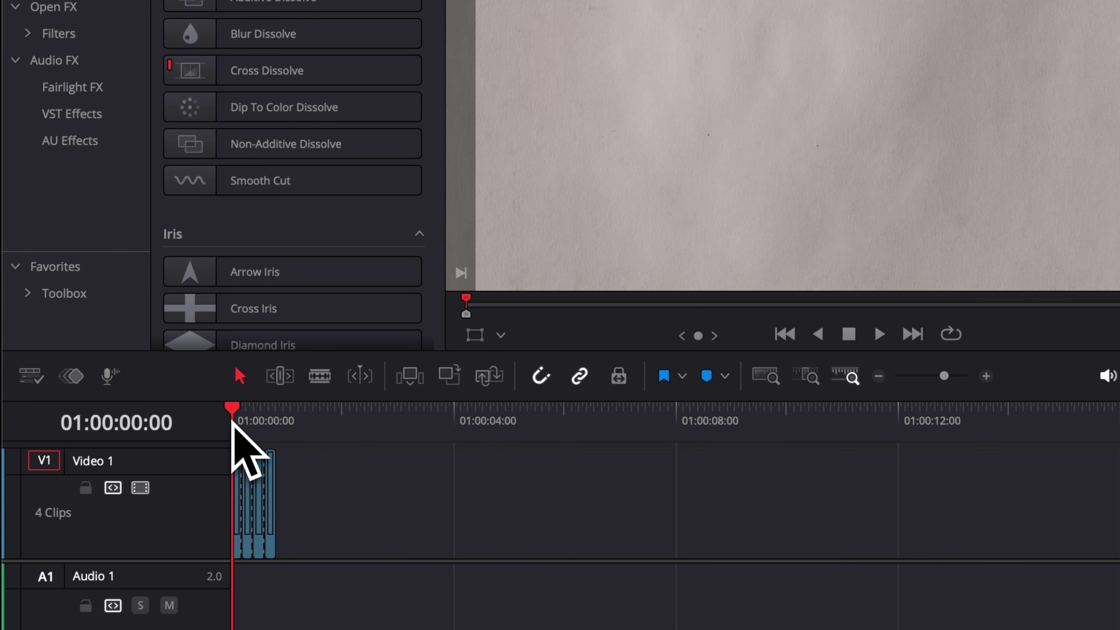
pyautogui.hotkey('ctrl', '=')
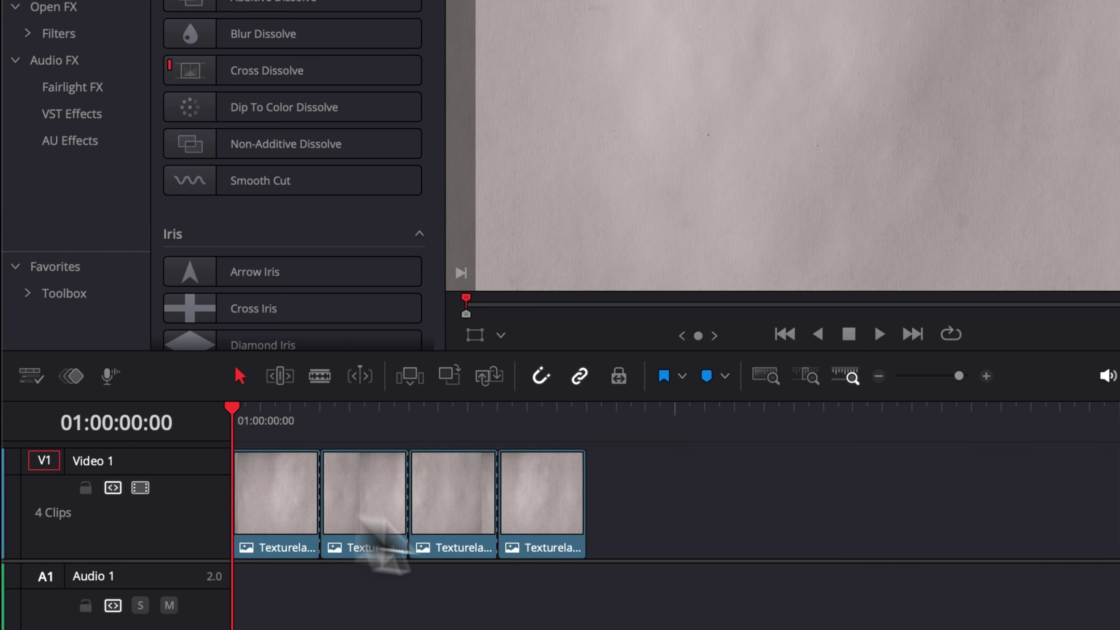
# Flip the second clip horizontally, the third clip both horizontally and vertically, and the fourth clip vertically.
pyautogui.click(376, 483)
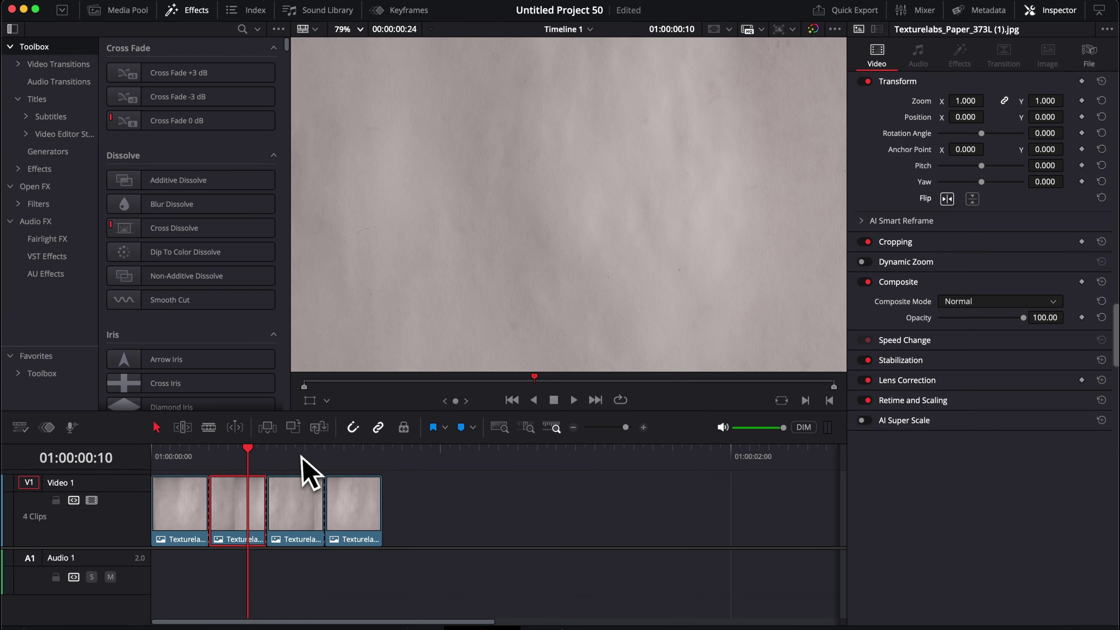
pyautogui.click(296, 455)
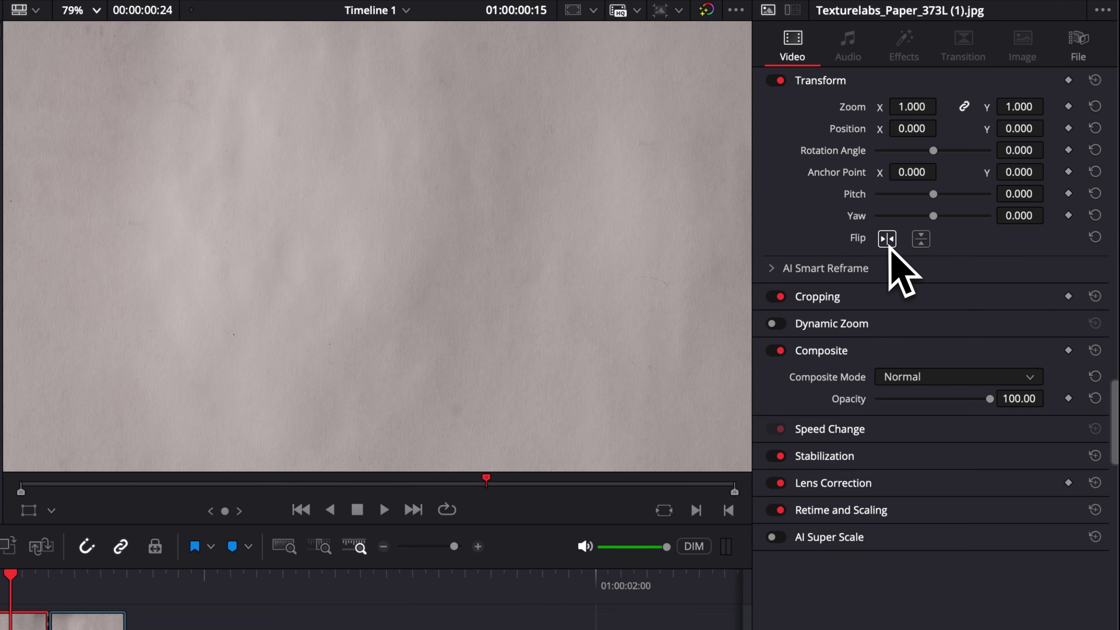
pyautogui.click(946, 199)
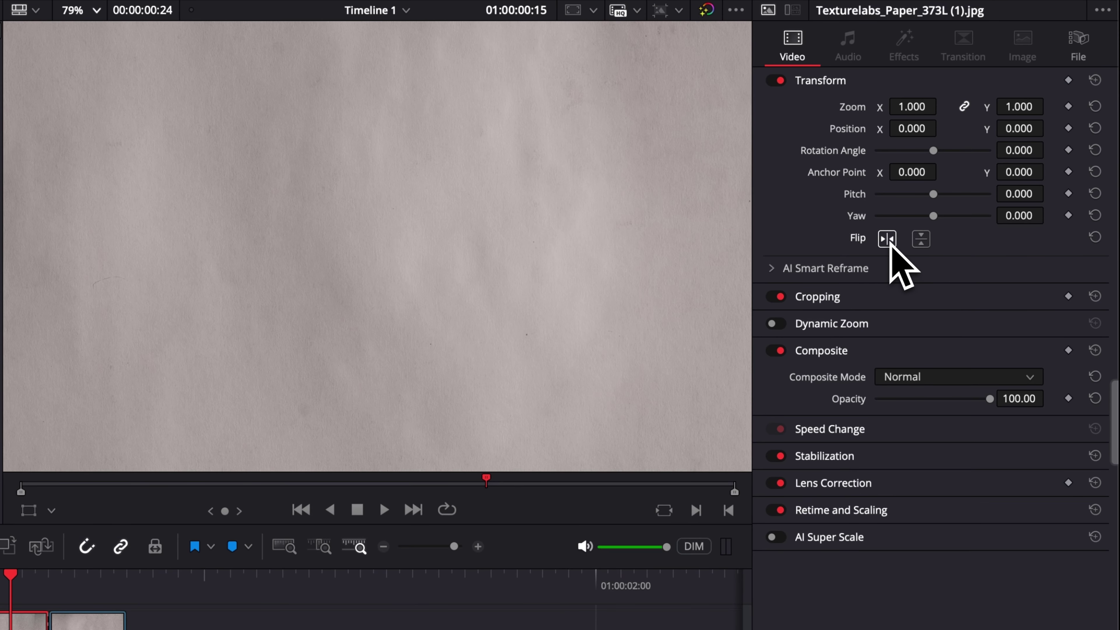
pyautogui.click(921, 238)
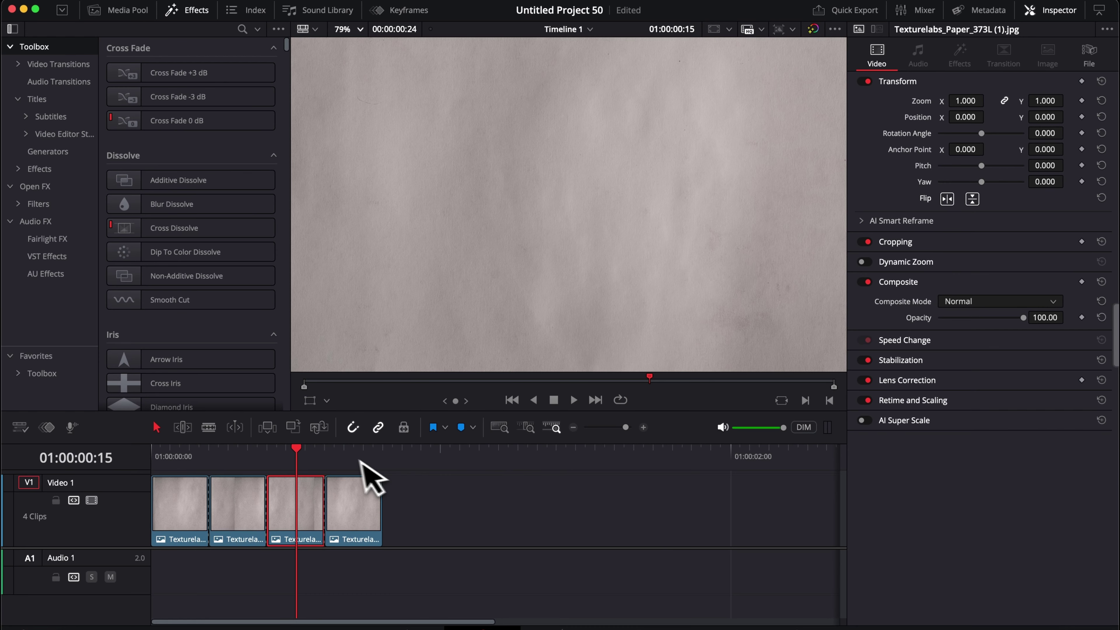
pyautogui.click(346, 454)
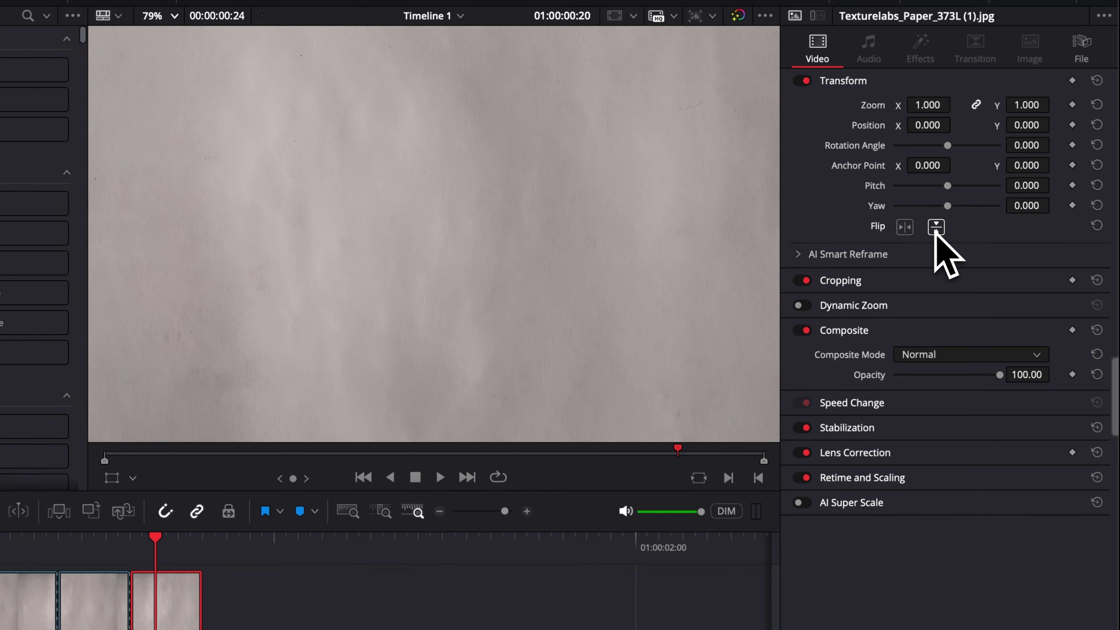
# Set the second clip's zoom to 1.320 and its X position to 219.
pyautogui.click(172, 455)
pyautogui.moveTo(172, 458)
pyautogui.mouseDown()
pyautogui.moveTo(356, 461)
pyautogui.moveTo(173, 461)
pyautogui.mouseUp()
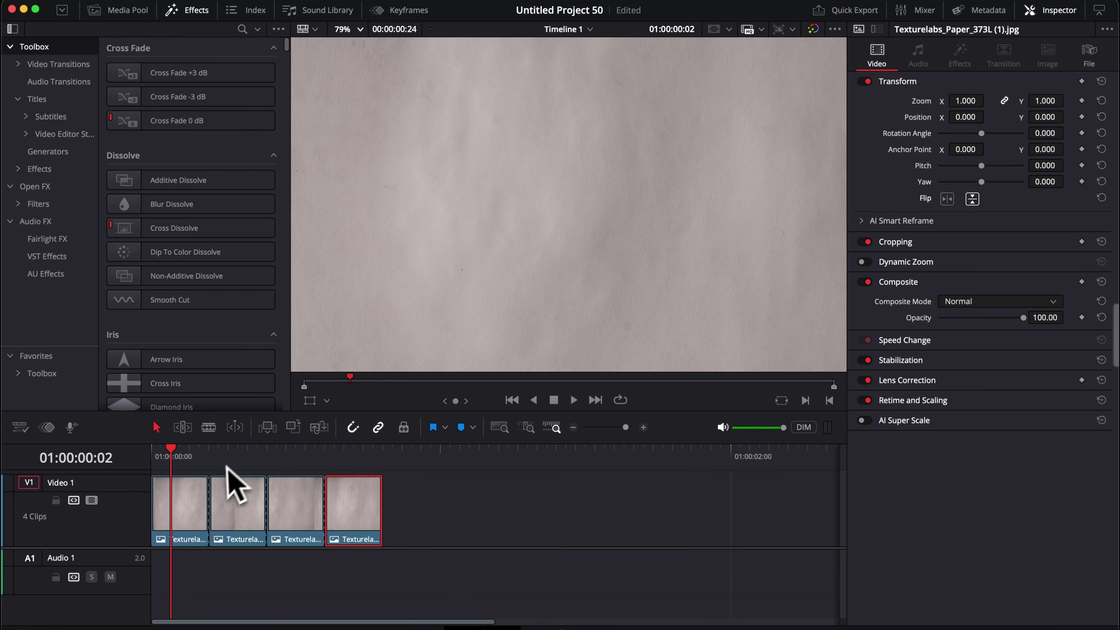
pyautogui.click(238, 512)
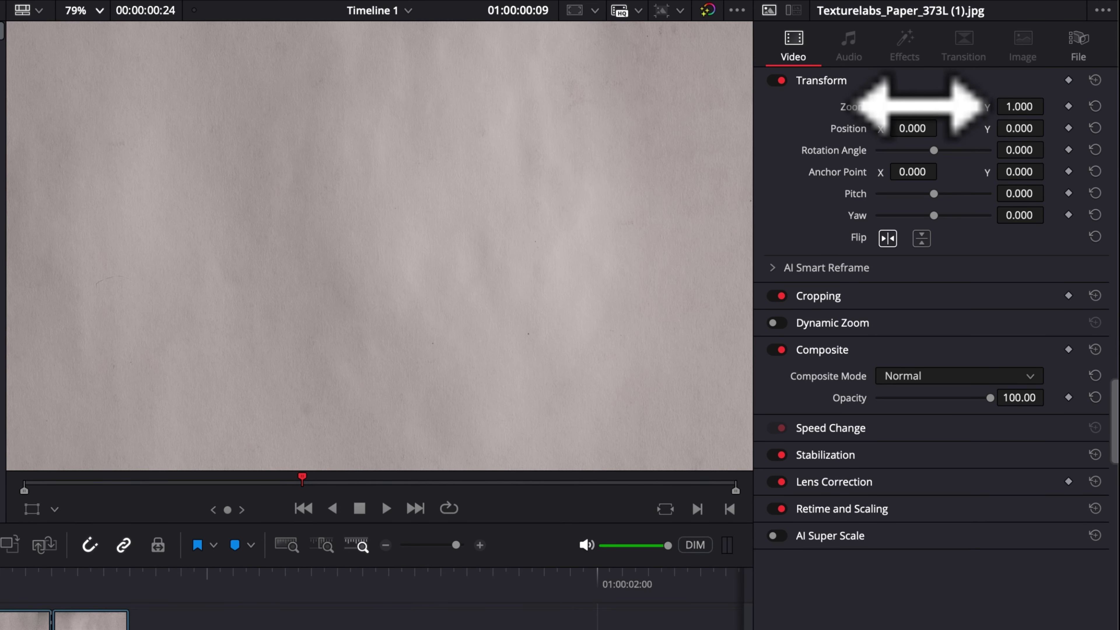
pyautogui.moveTo(974, 101); pyautogui.dragTo(1009, 101)
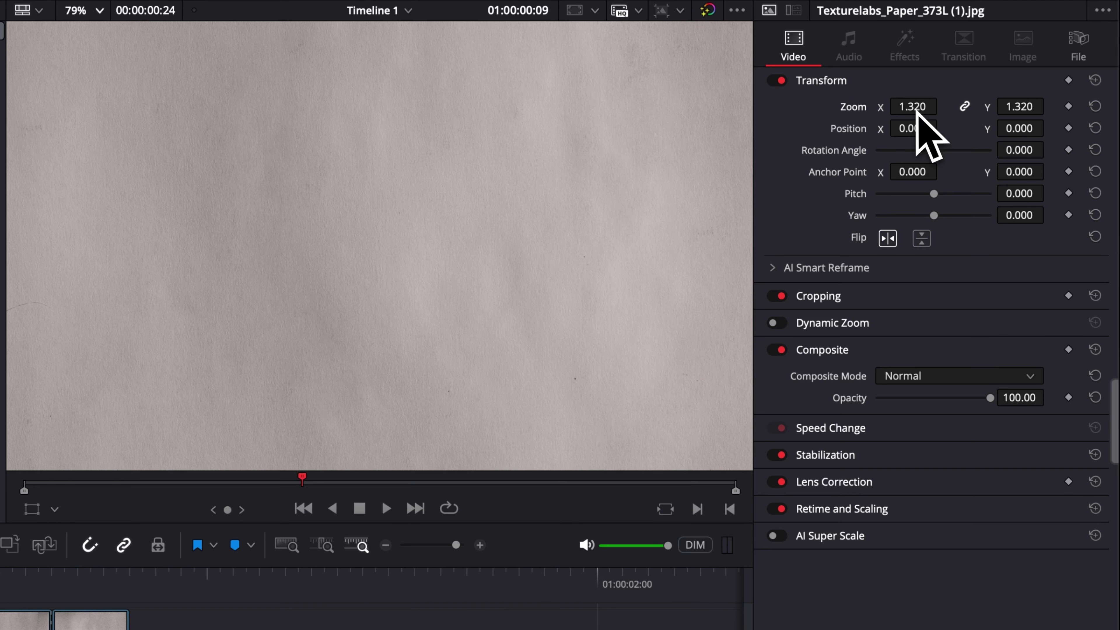
pyautogui.moveTo(915, 128); pyautogui.dragTo(963, 128)
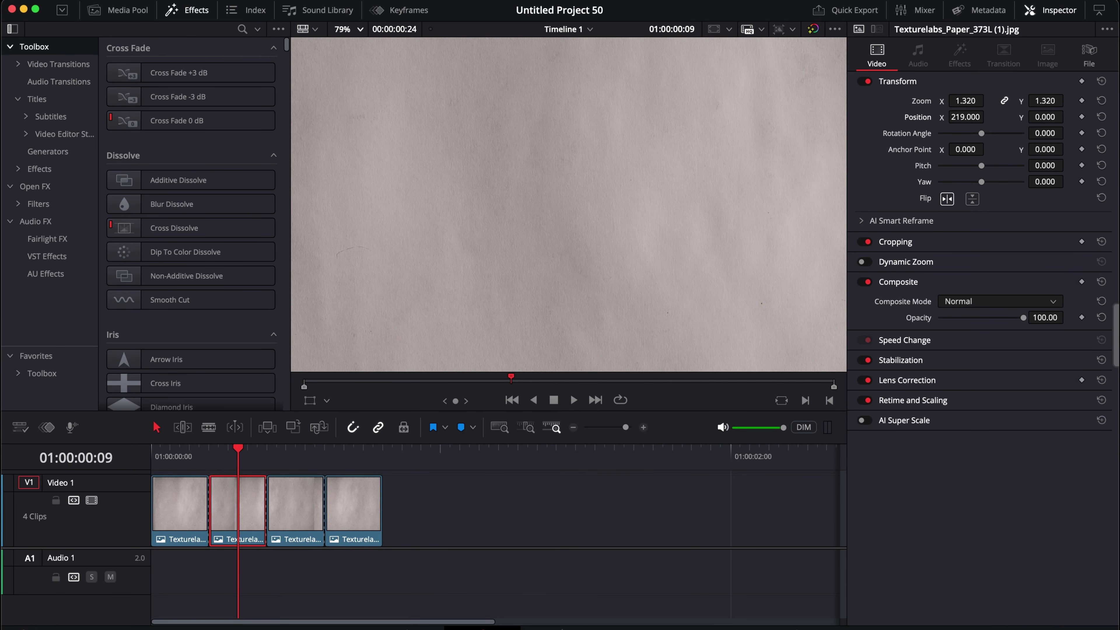
# Copy all four short paper clips and place the playhead at the end of the last clip, at frame 24.
pyautogui.press('super+a')
pyautogui.press('Down')
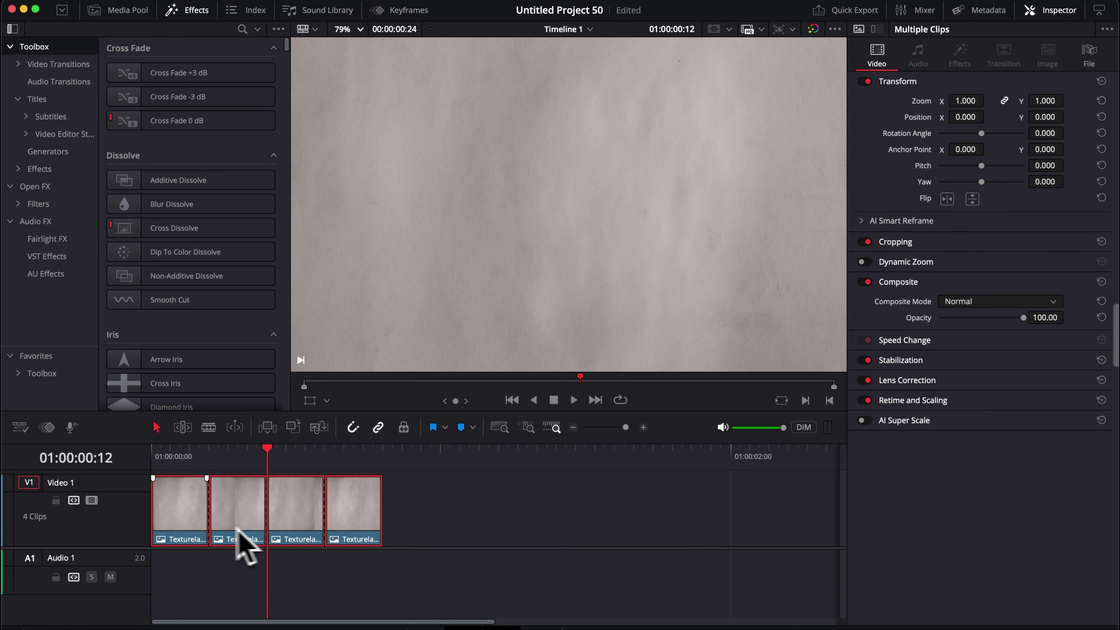
pyautogui.moveTo(434, 511); pyautogui.dragTo(139, 578)
pyautogui.press('super+c')
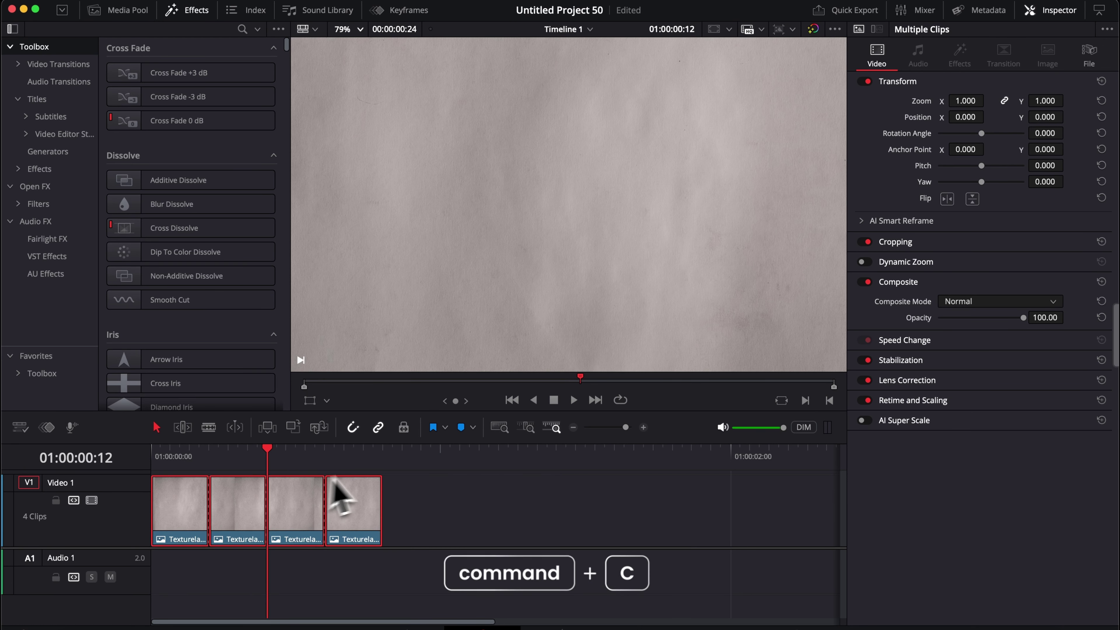
pyautogui.click(382, 456)
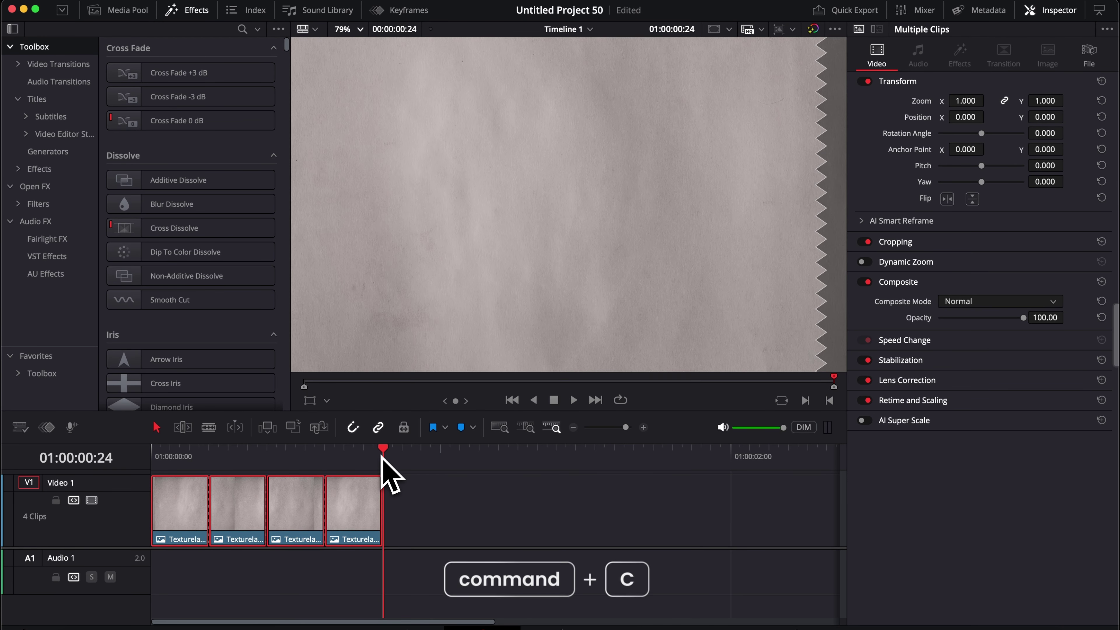
# Paste the four-clip sequence repeatedly end to end until the timeline reaches 01:00:40:24.
pyautogui.press('super+v')
pyautogui.press('super+v')
pyautogui.press('super+v')
pyautogui.press('super+v')
pyautogui.press('super+v')
pyautogui.press('super+v')
pyautogui.press('super+v')
pyautogui.press('super+v')
pyautogui.press('super+v')
pyautogui.press('super+v')
pyautogui.press('super+v')
pyautogui.press('super+v')
pyautogui.press('super+v')
pyautogui.press('super+v')
pyautogui.press('super+v')
pyautogui.press('super+v')
pyautogui.press('super+v')
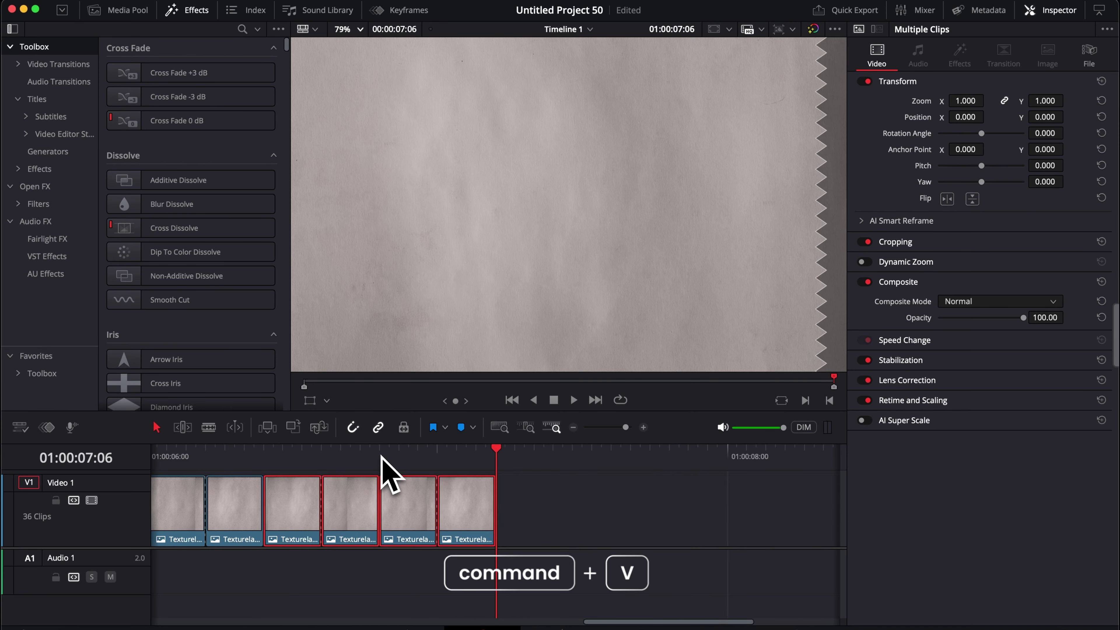
pyautogui.press('super+v')
pyautogui.press('super+v')
pyautogui.press('super+v')
pyautogui.press('super+v')
pyautogui.press('super+v')
pyautogui.press('super+v')
pyautogui.press('super+v')
pyautogui.press('super+v')
pyautogui.press('super+v')
pyautogui.press('super+v')
pyautogui.press('super+v')
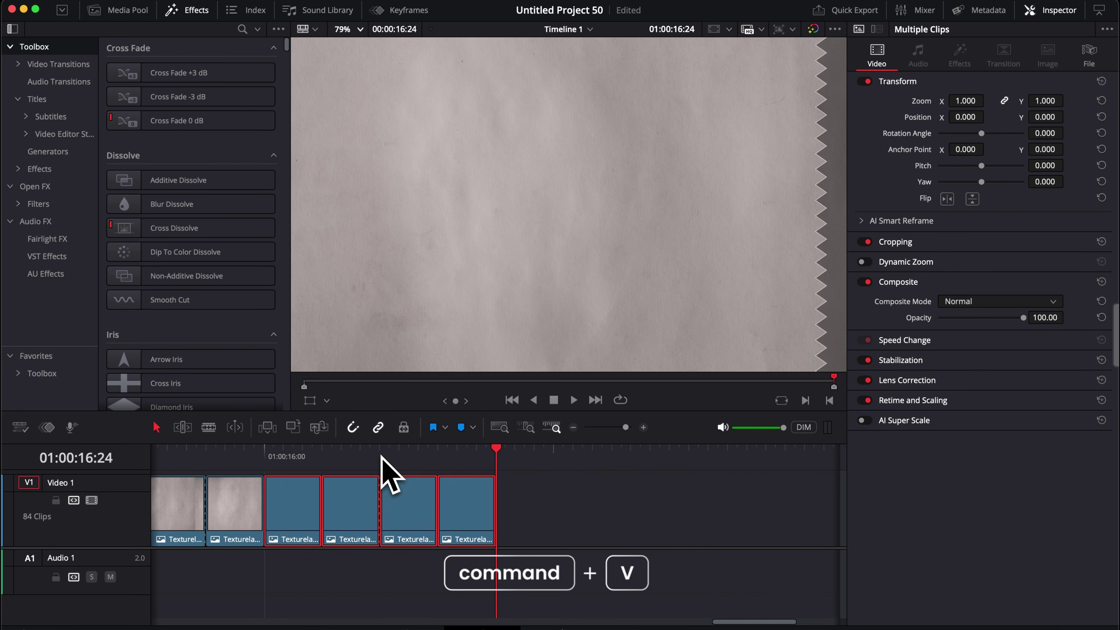
pyautogui.press('super+v')
pyautogui.press('super+v')
pyautogui.press('super+v')
pyautogui.press('super+v')
pyautogui.press('super+v')
pyautogui.press('super+v')
pyautogui.press('super+v')
pyautogui.press('super+v')
pyautogui.press('super+v')
pyautogui.press('super+v')
pyautogui.press('super+v')
pyautogui.press('super+v')
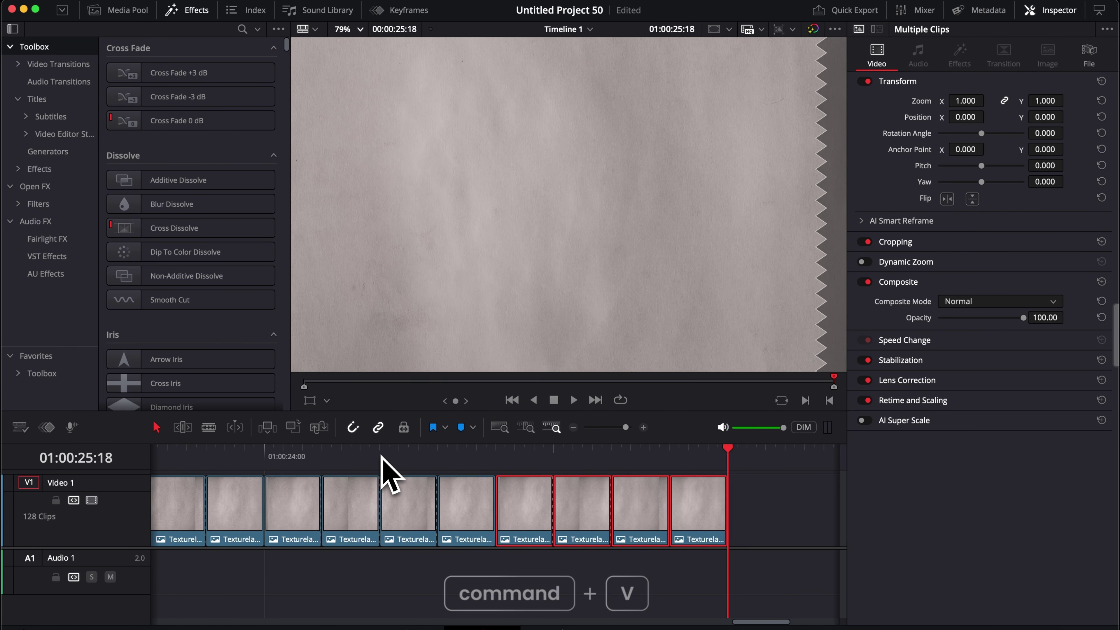
pyautogui.press('super+v')
pyautogui.press('super+v')
pyautogui.press('super+v')
pyautogui.press('super+v')
pyautogui.press('super+v')
pyautogui.press('super+v')
pyautogui.press('super+v')
pyautogui.press('super+v')
pyautogui.press('super+v')
pyautogui.press('super+v')
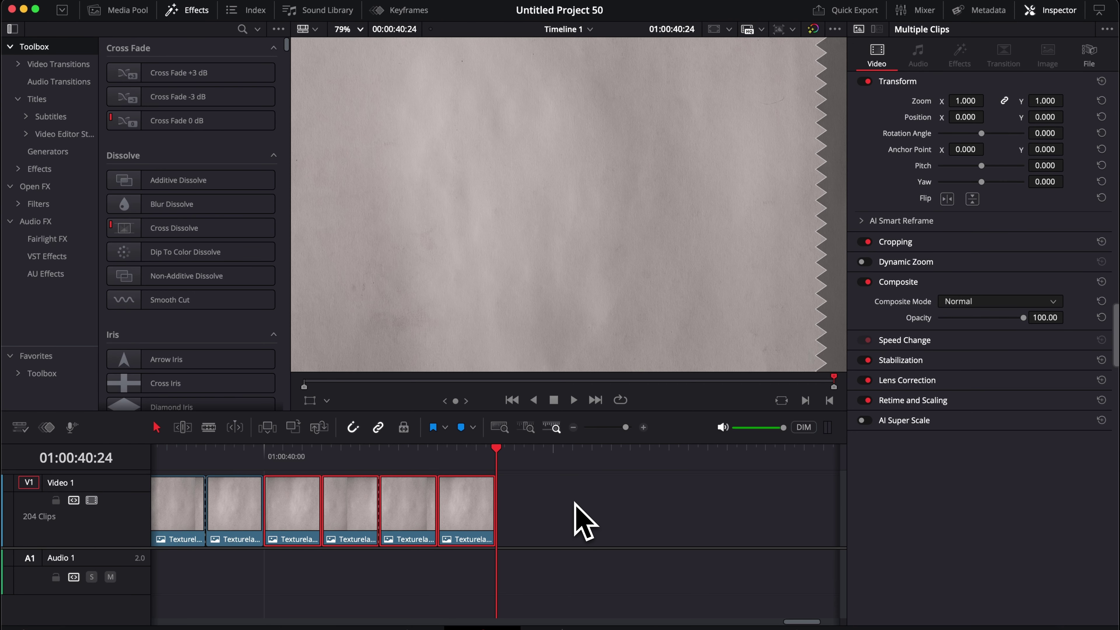
# Combine all the clips on Video 1 into a new compound clip named Compound Clip 1.
pyautogui.scroll(-6, 584, 523)
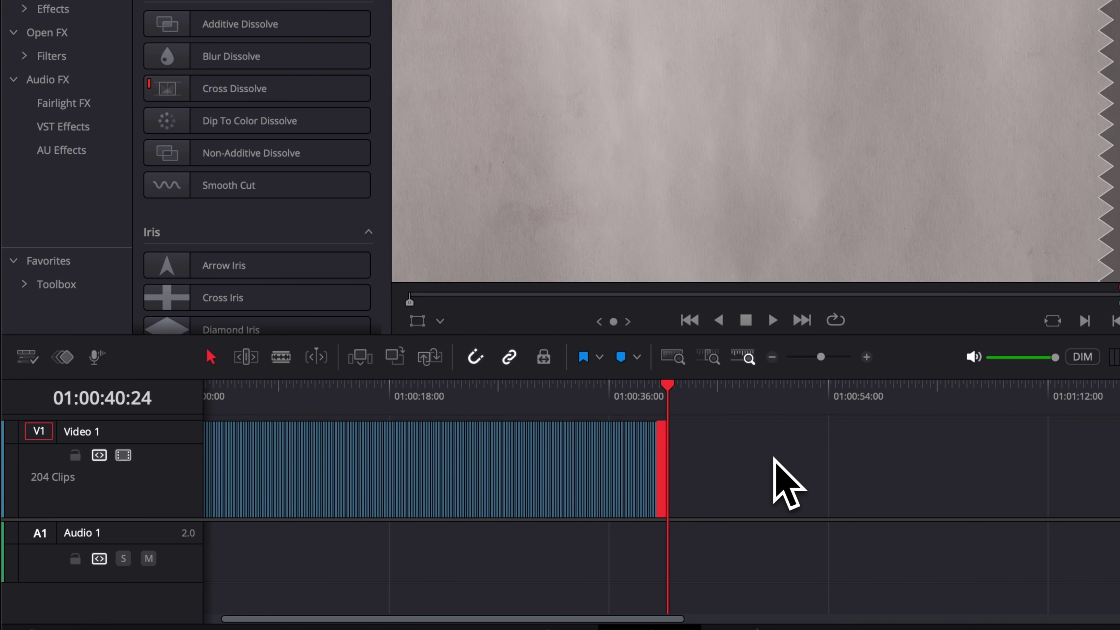
pyautogui.moveTo(773, 458); pyautogui.dragTo(19, 527)
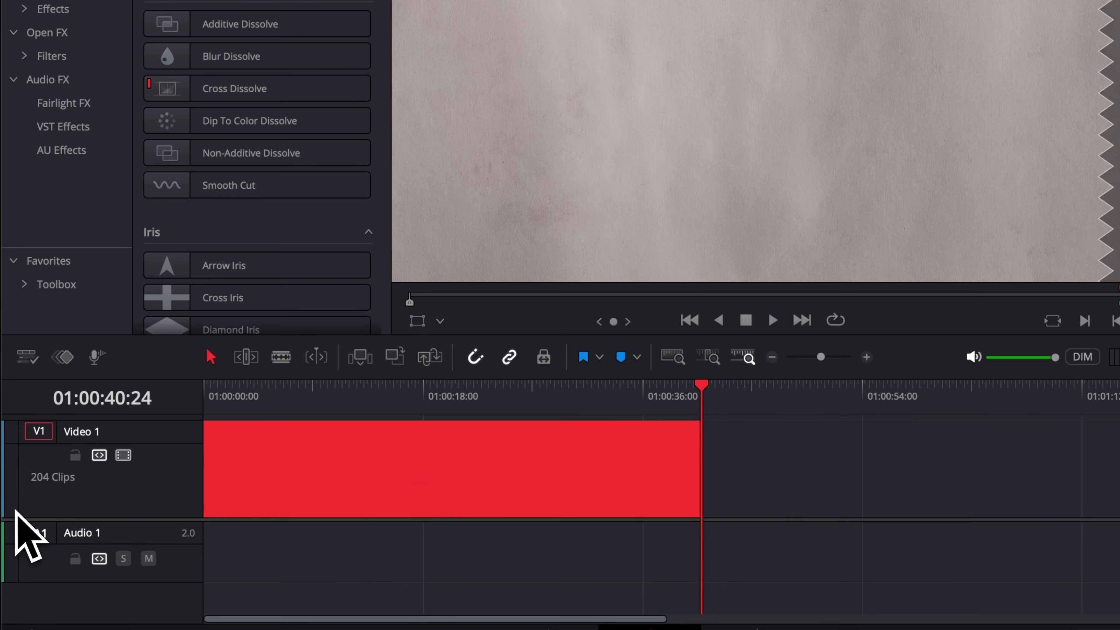
pyautogui.rightClick(482, 483)
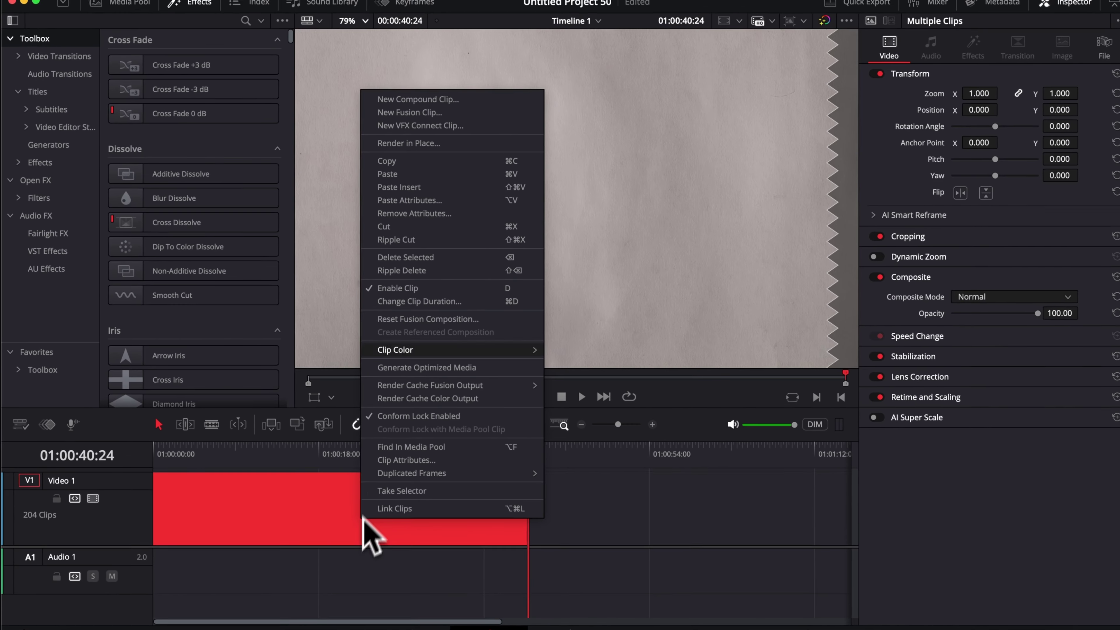
pyautogui.click(414, 99)
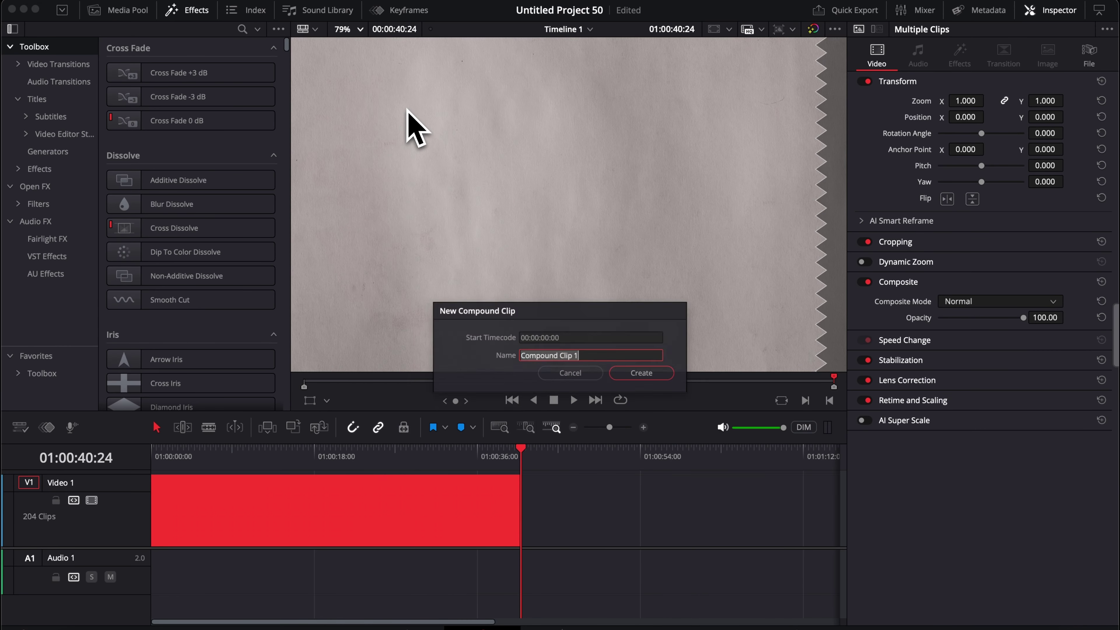
pyautogui.click(662, 378)
# Play the compound clip from its start and examine the timeline around and beyond the clip's end.
pyautogui.moveTo(177, 460); pyautogui.dragTo(55, 471)
pyautogui.press('space')
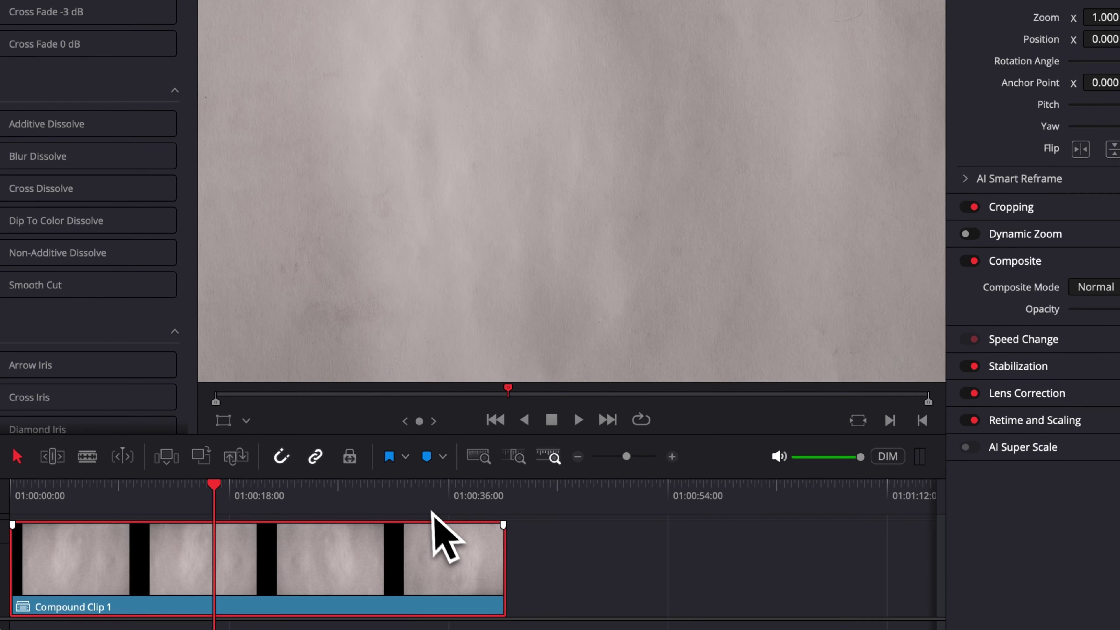
pyautogui.click(461, 492)
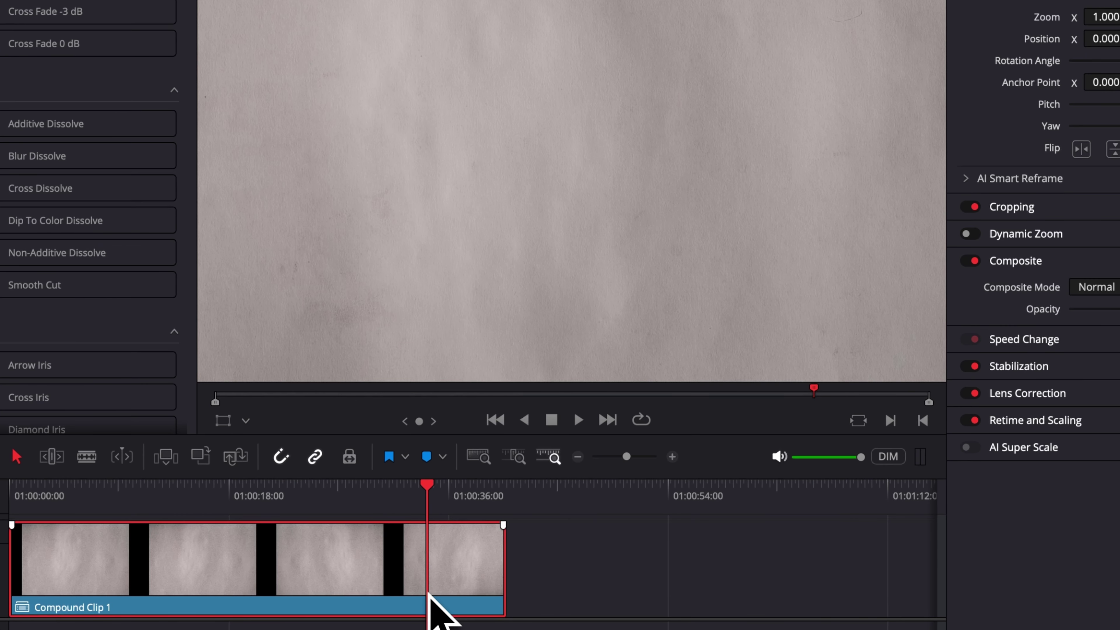
pyautogui.click(508, 499)
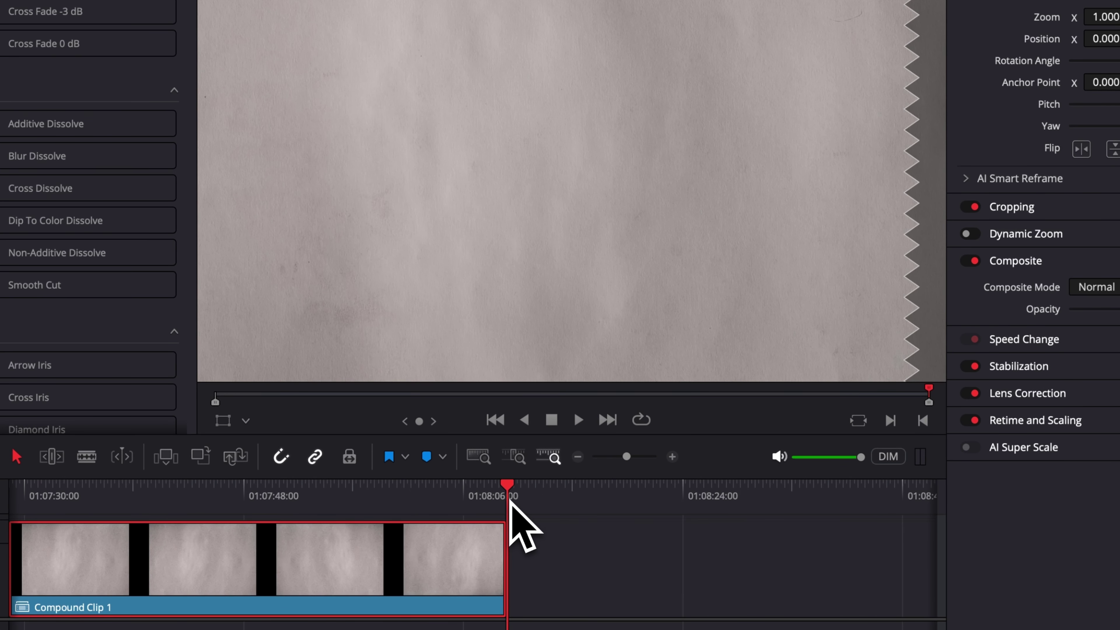
pyautogui.click(557, 545)
pyautogui.click(600, 496)
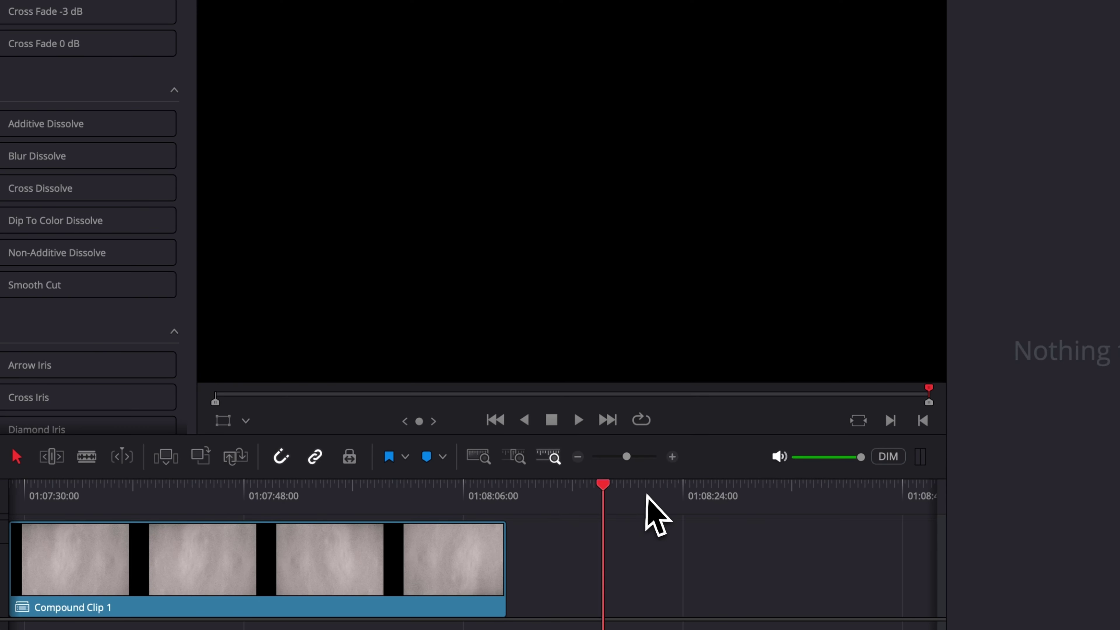
pyautogui.click(642, 496)
pyautogui.click(503, 497)
pyautogui.click(509, 497)
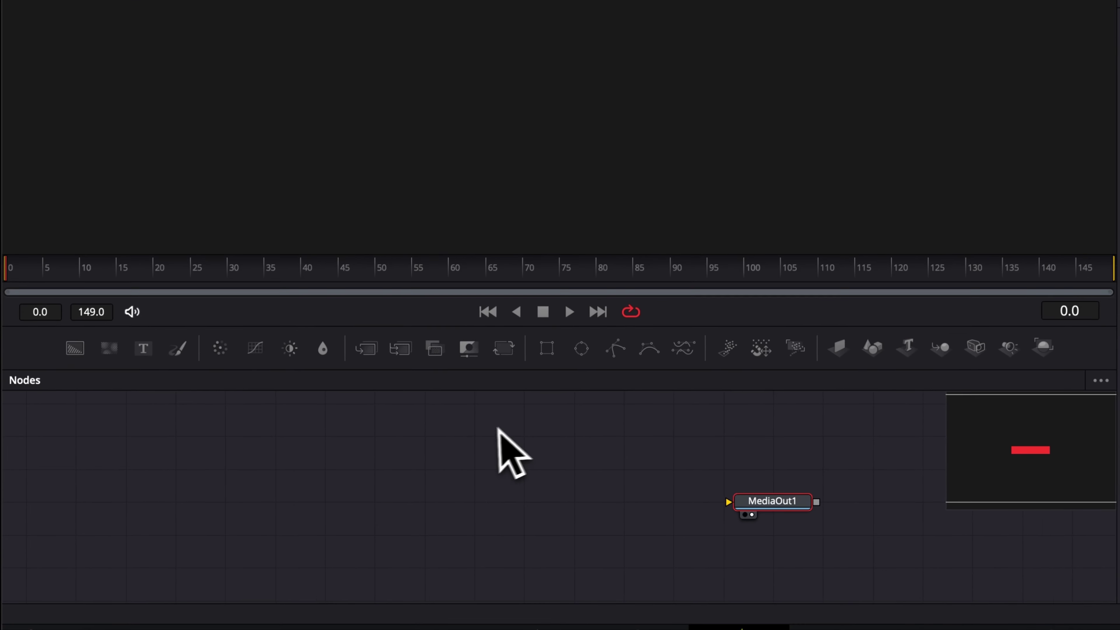
# Add a Background node feeding MediaOut1 in the Fusion composition and set its alpha to 0.
pyautogui.moveTo(77, 343); pyautogui.dragTo(743, 500)
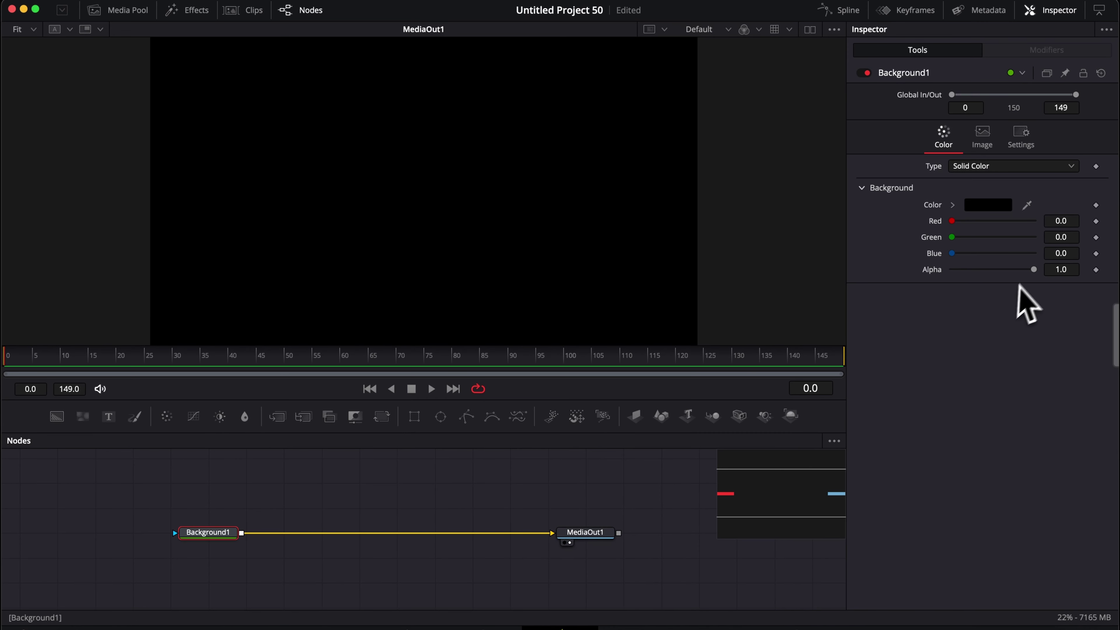
pyautogui.moveTo(1032, 270); pyautogui.dragTo(931, 275)
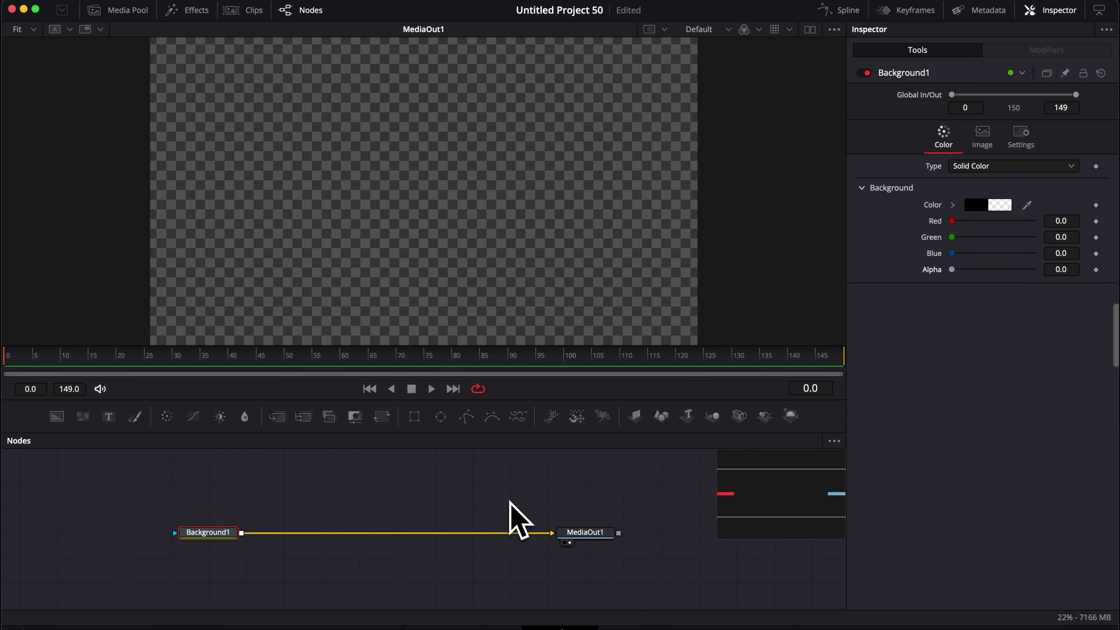
pyautogui.scroll(2, 509, 503)
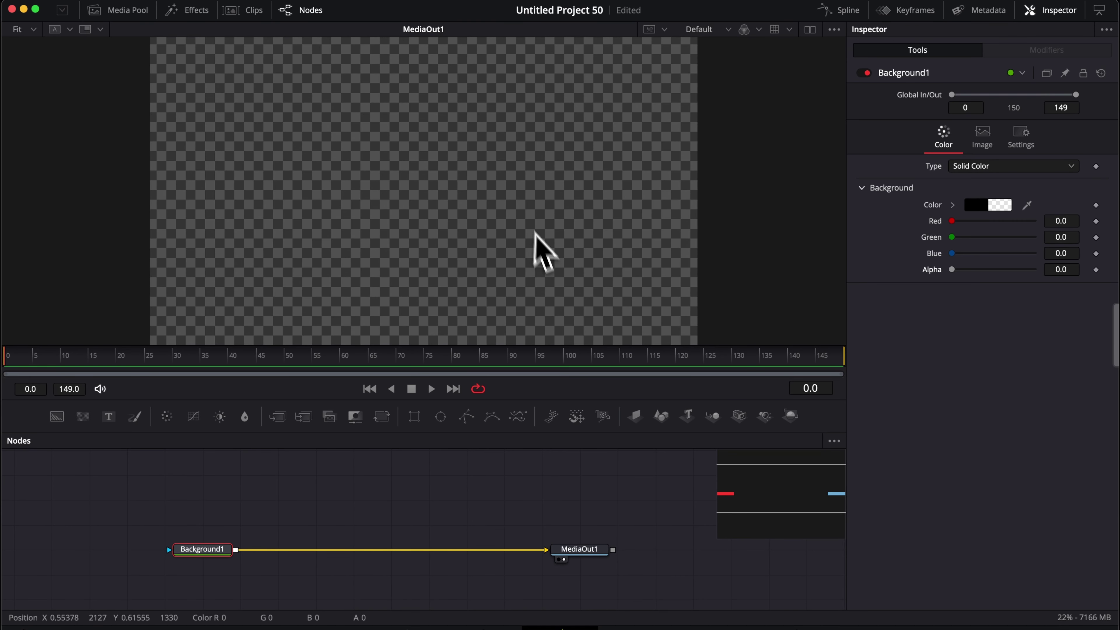
# Import a downloaded paper texture image into the node graph as a media node above the background connection.
pyautogui.click(927, 626)
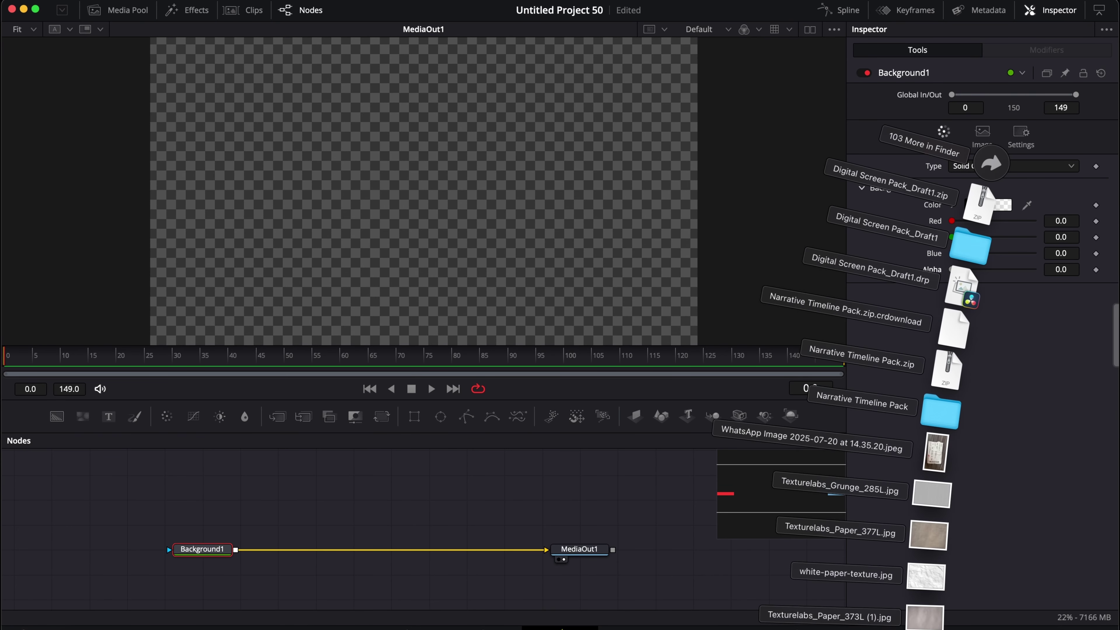
pyautogui.moveTo(929, 517); pyautogui.dragTo(353, 502)
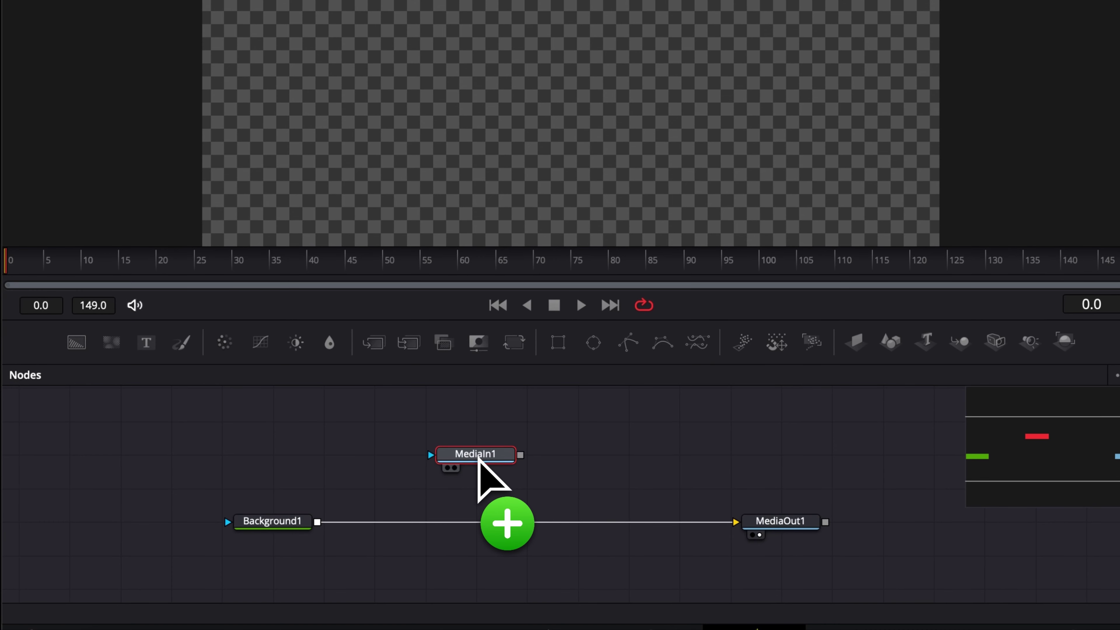
pyautogui.moveTo(478, 459); pyautogui.dragTo(479, 459)
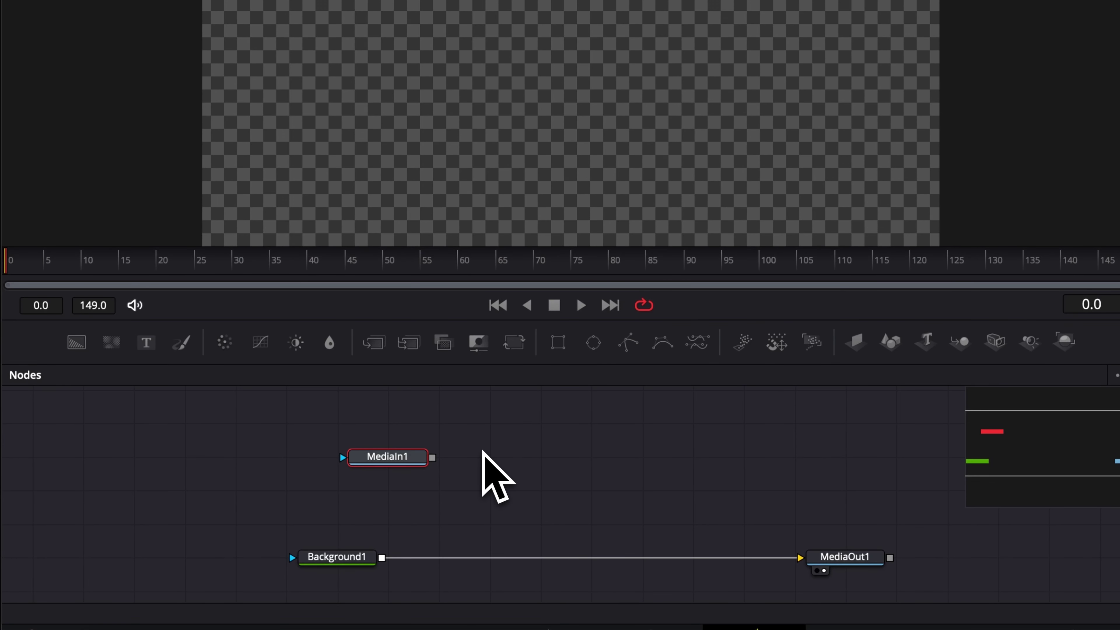
# Add two Transform nodes stacked one above the other beside MediaIn1.
pyautogui.scroll(2, 482, 452)
pyautogui.hscroll(2, 482, 452)
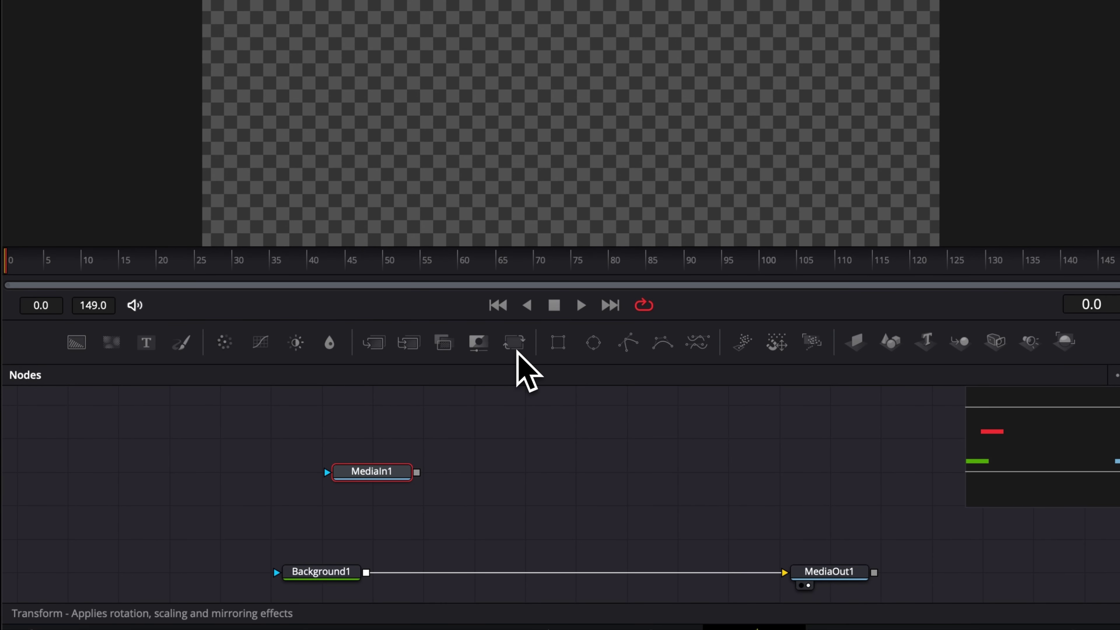
pyautogui.moveTo(517, 351); pyautogui.dragTo(501, 436)
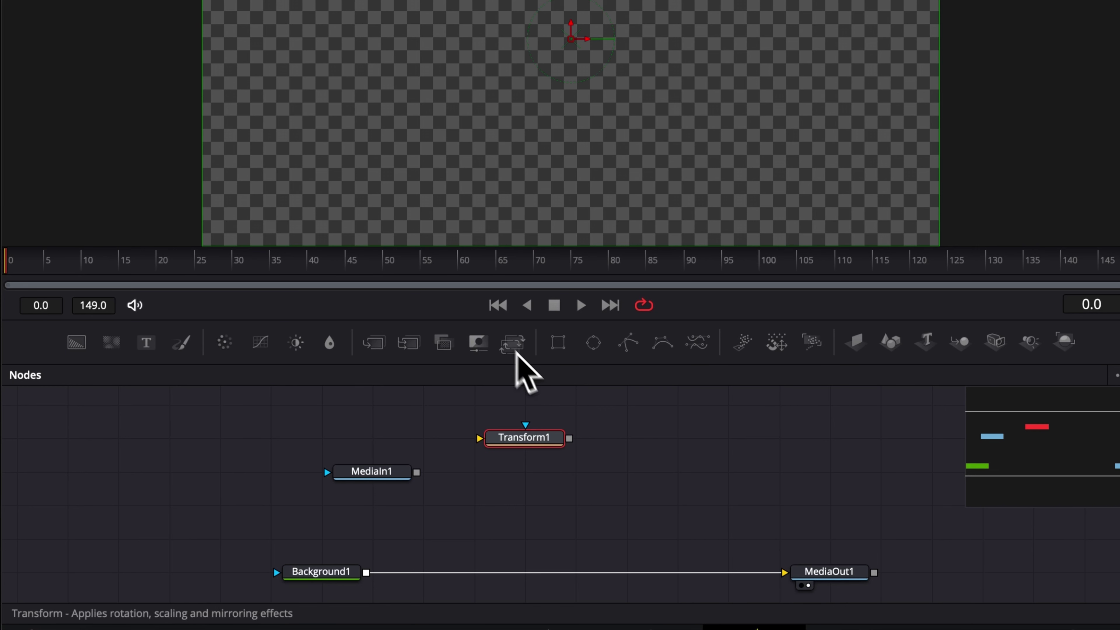
pyautogui.moveTo(517, 351); pyautogui.dragTo(530, 479)
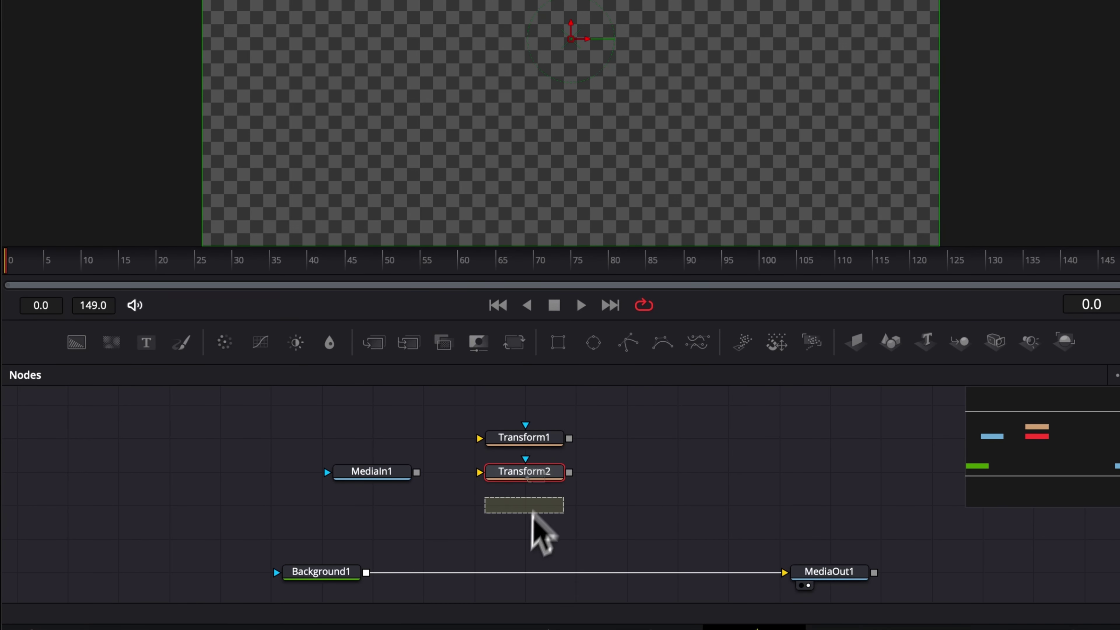
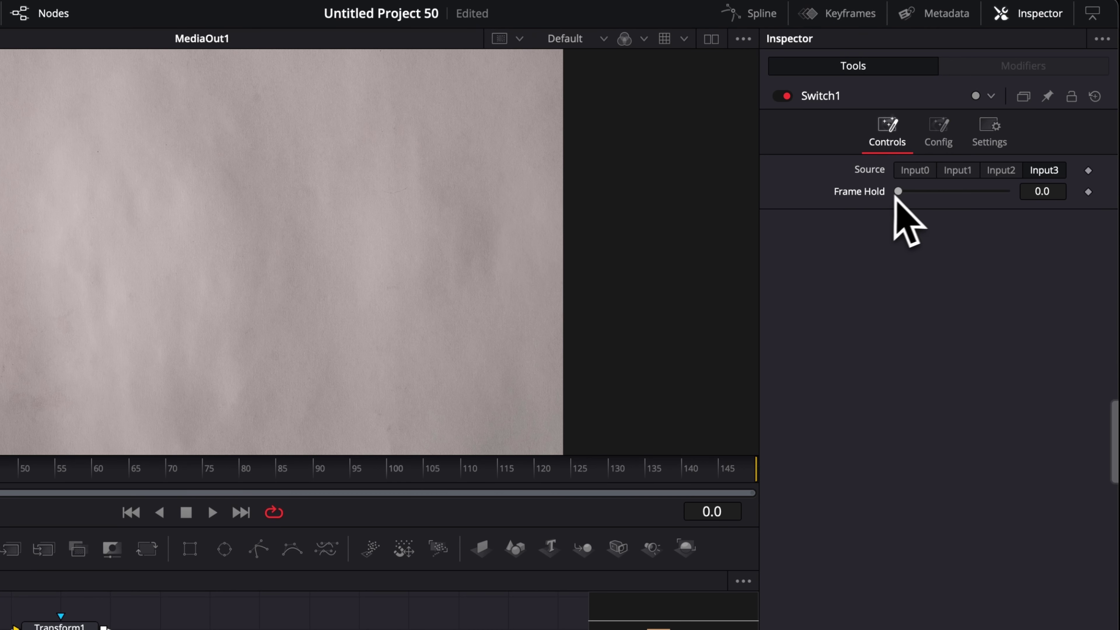
# Set an expression on the Switch node's Source: math.floor(time / FrameHold) % 4.
pyautogui.rightClick(866, 174)
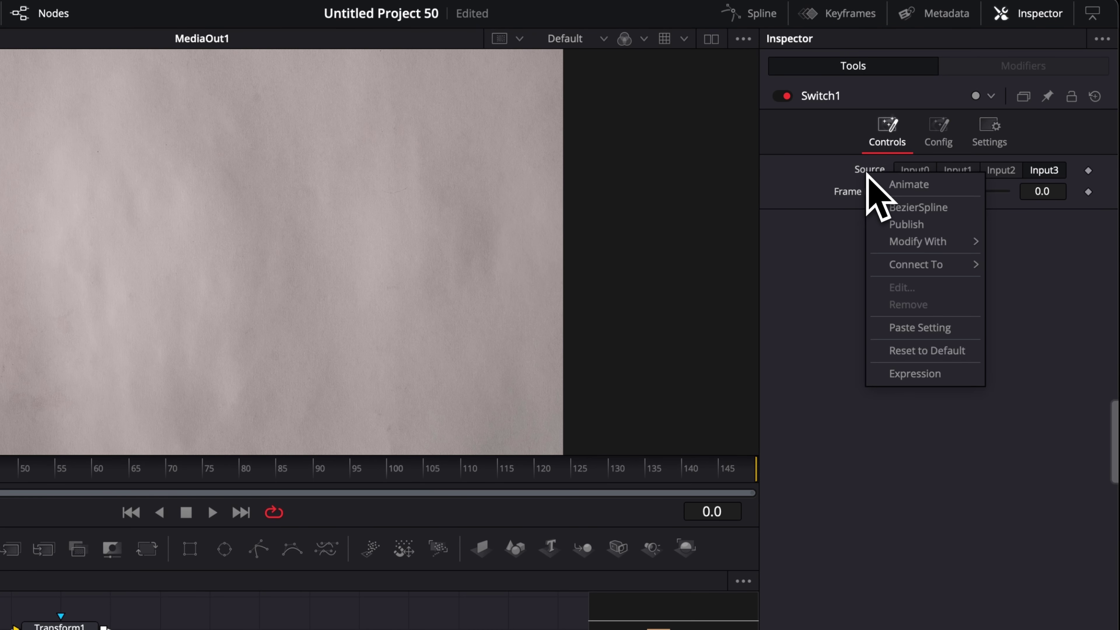
pyautogui.click(925, 373)
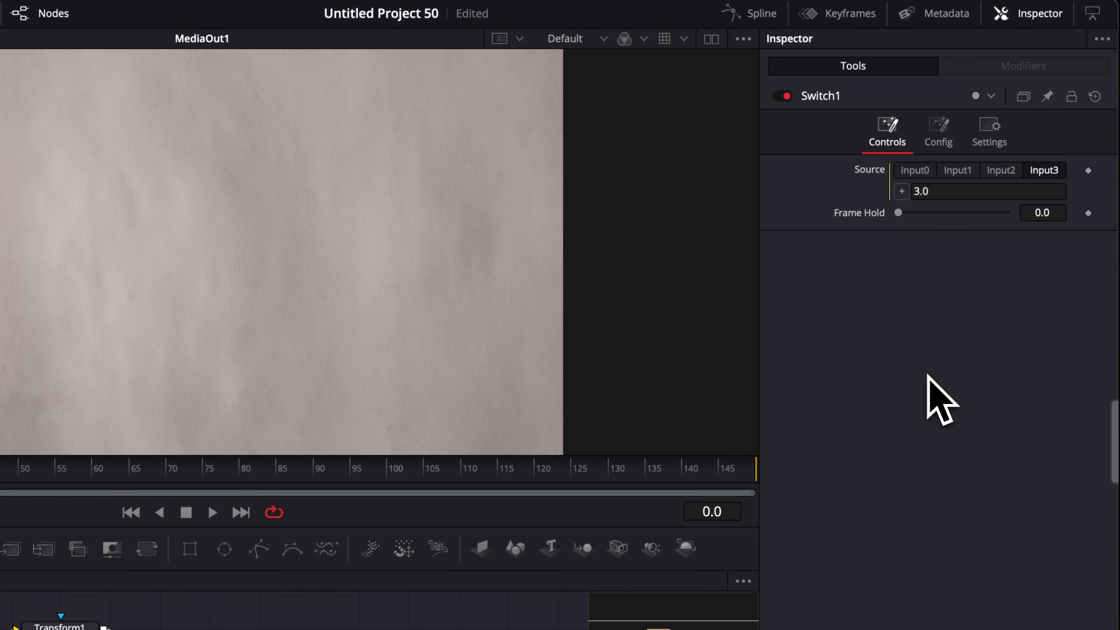
pyautogui.moveTo(929, 190); pyautogui.dragTo(875, 190)
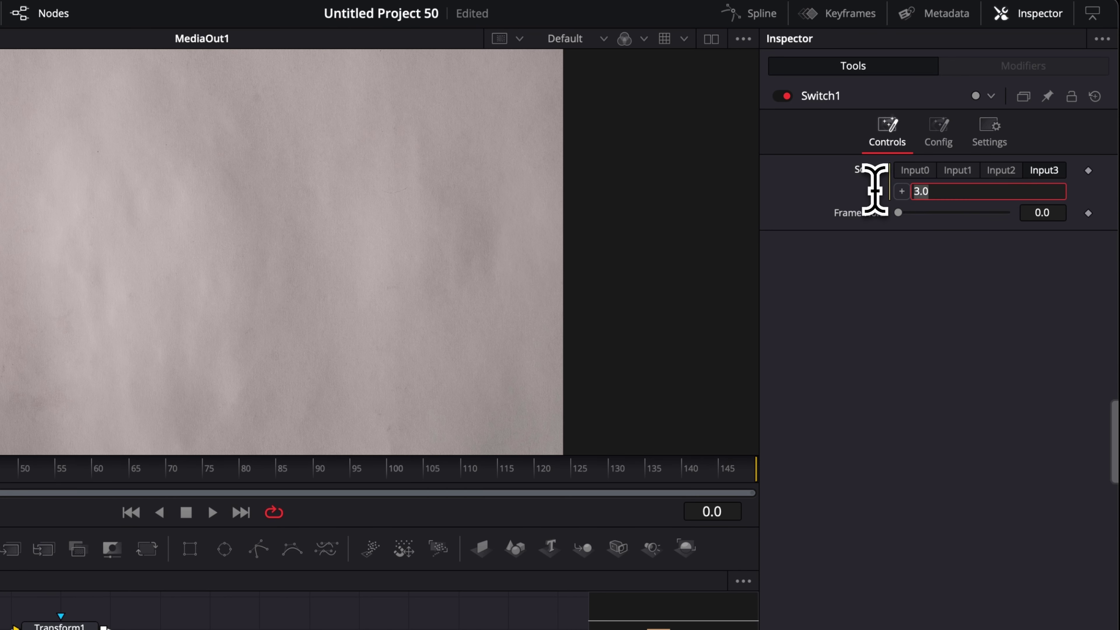
pyautogui.write('math.floor(time / FrameHold) % 4')
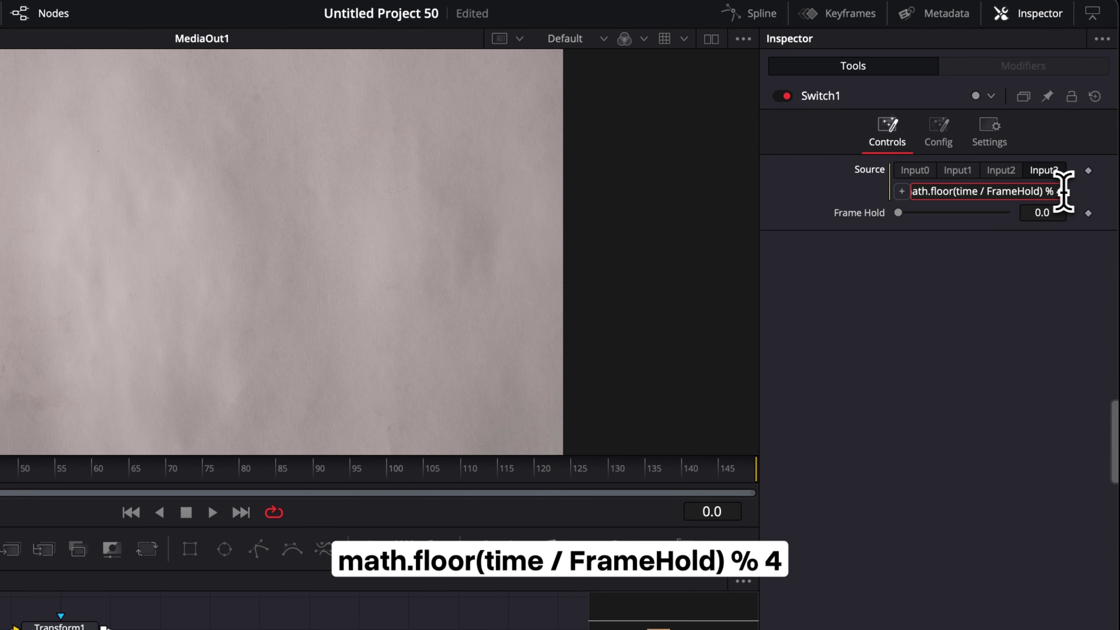
pyautogui.click(1022, 191)
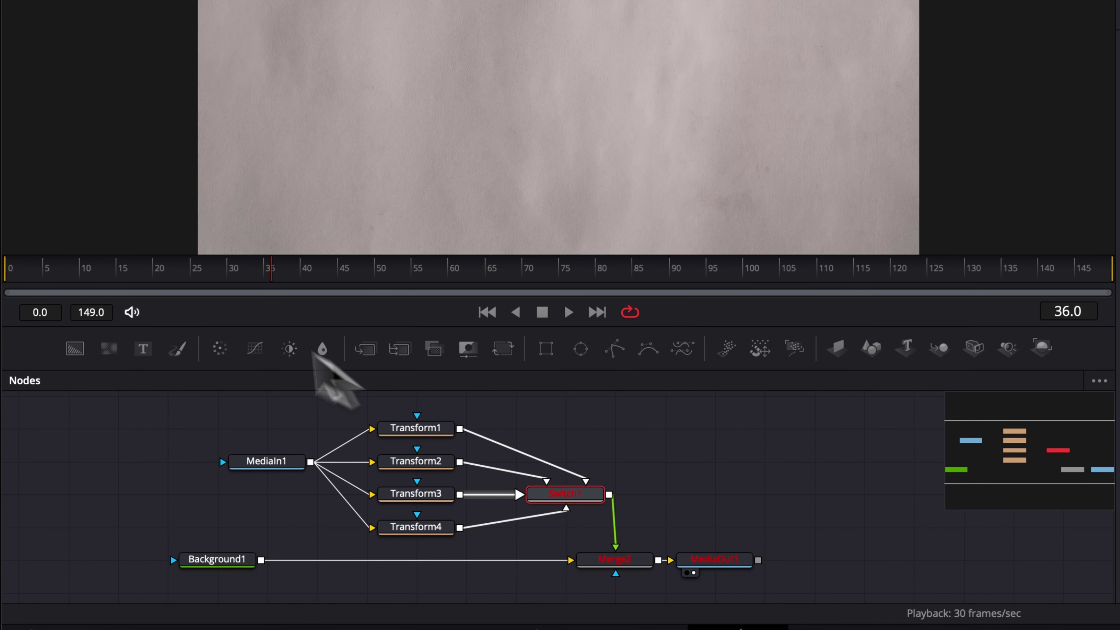
# Preview the switching texture with Frame Hold at 9.4 and 50.4, and settle on a Frame Hold of 11.0.
pyautogui.moveTo(150, 275); pyautogui.dragTo(484, 275)
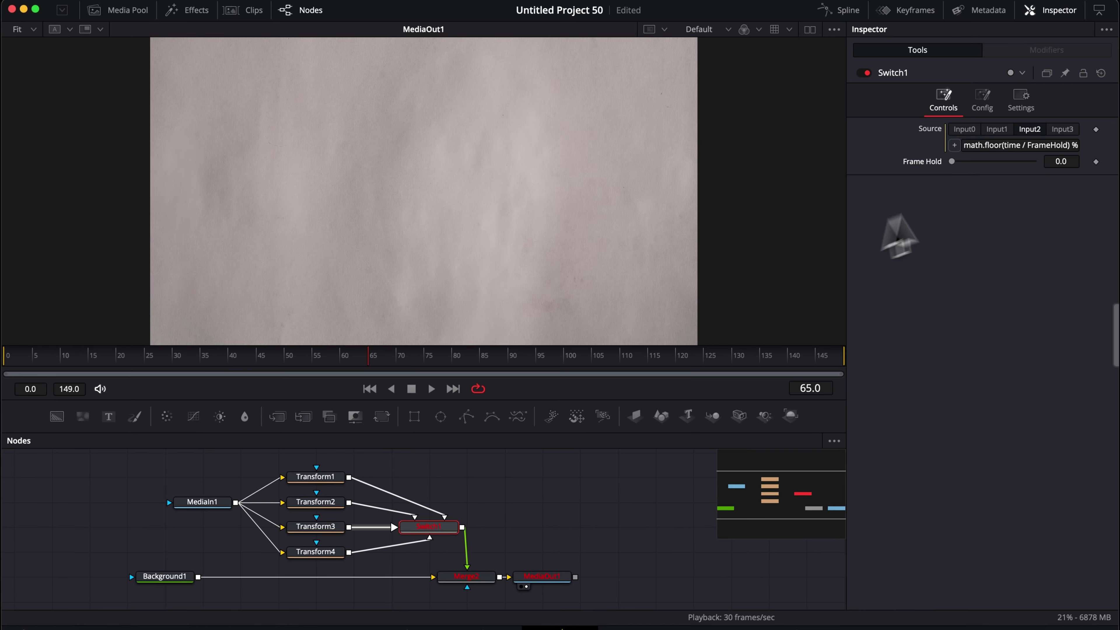
pyautogui.moveTo(951, 161); pyautogui.dragTo(957, 161)
pyautogui.press('space')
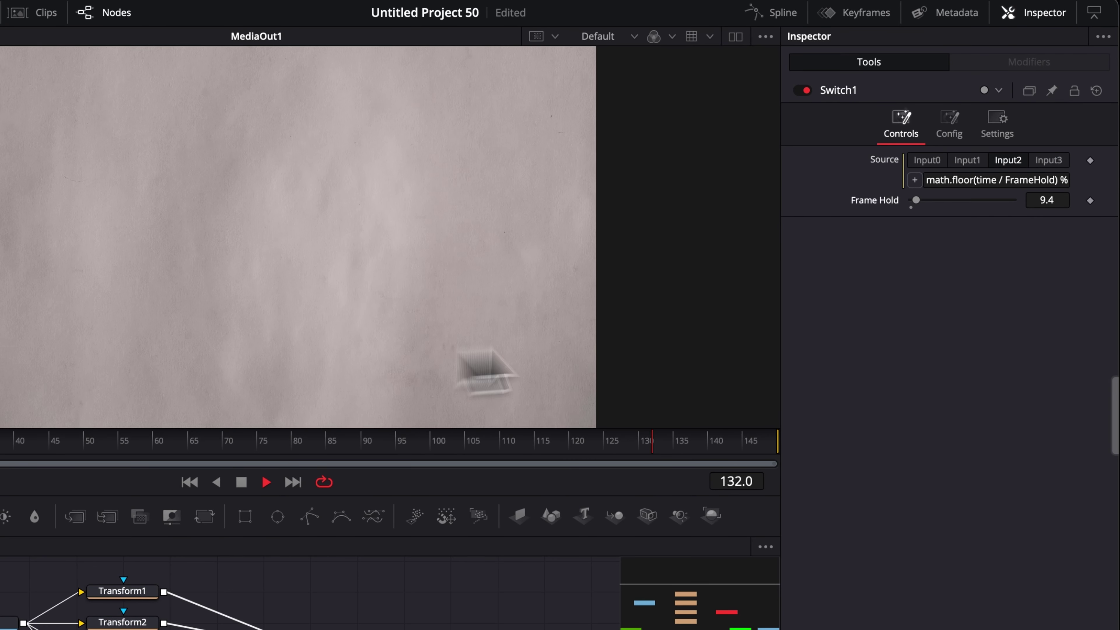
pyautogui.moveTo(915, 200); pyautogui.dragTo(935, 199)
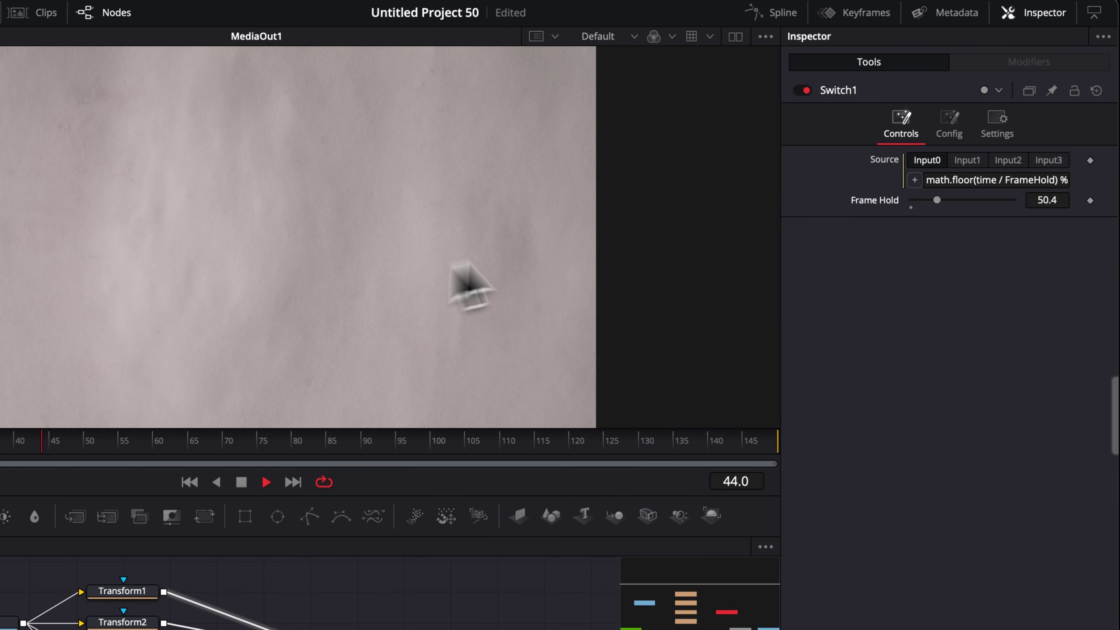
pyautogui.press('space')
pyautogui.moveTo(936, 199); pyautogui.dragTo(916, 201)
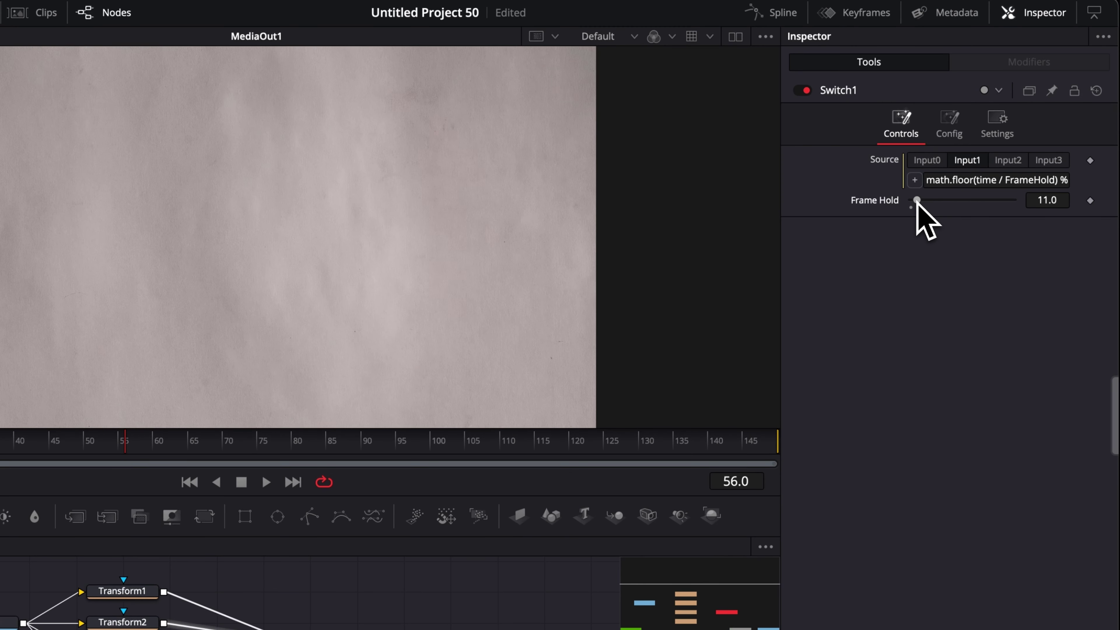
# Preview the switching texture and edit the minimum range value of the Switch node's FrameHold control.
pyautogui.press('space')
pyautogui.press('space')
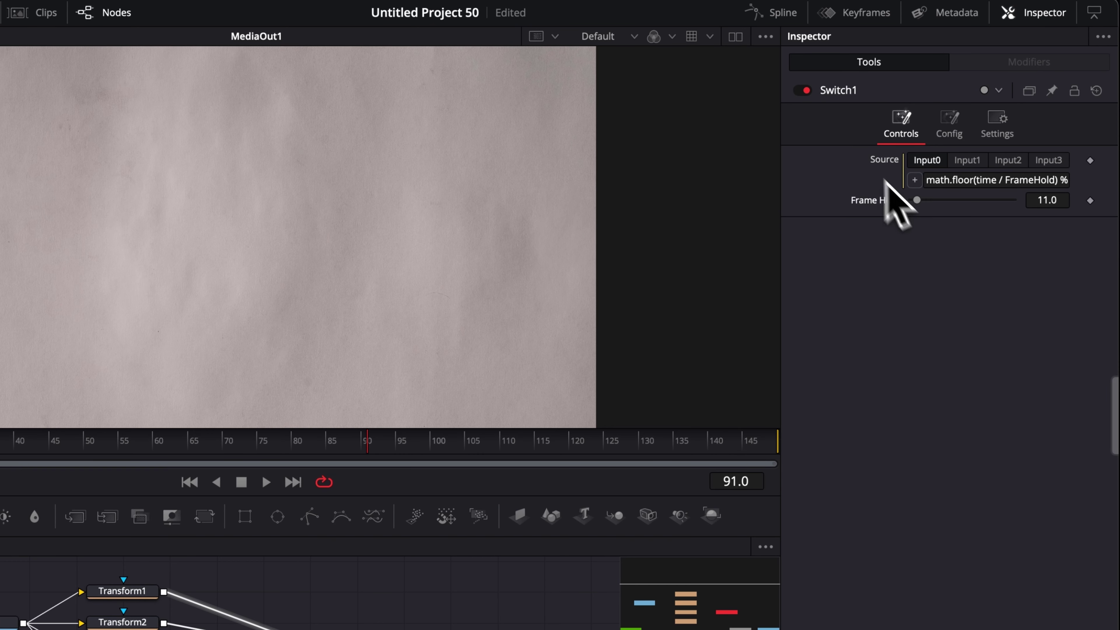
pyautogui.rightClick(833, 94)
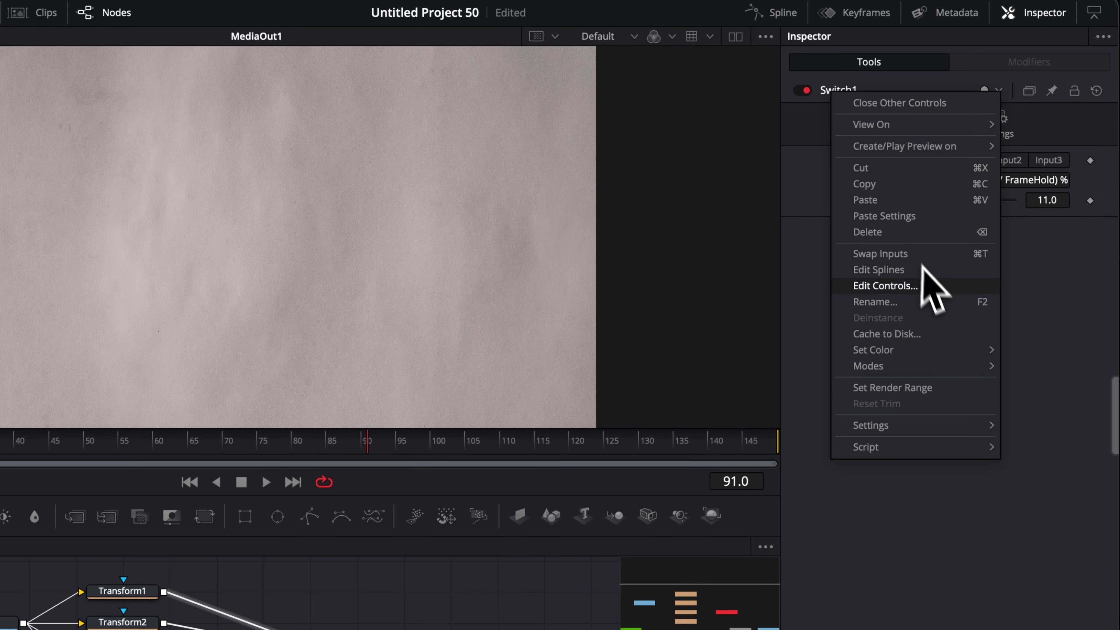
pyautogui.click(927, 286)
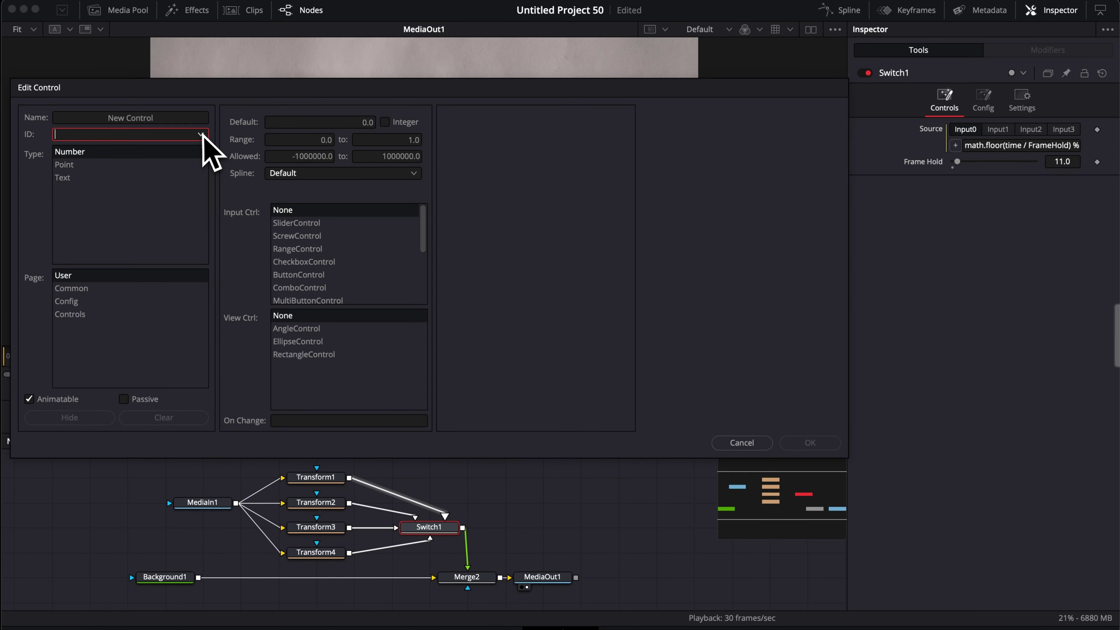
pyautogui.click(205, 141)
pyautogui.scroll(-3, 249, 184)
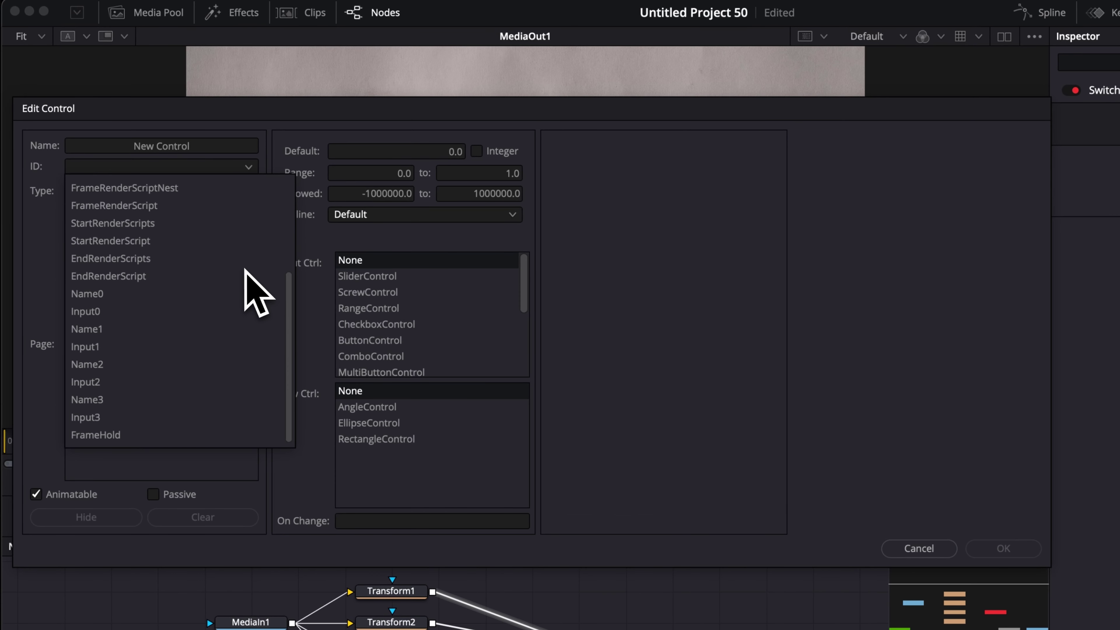
pyautogui.click(147, 435)
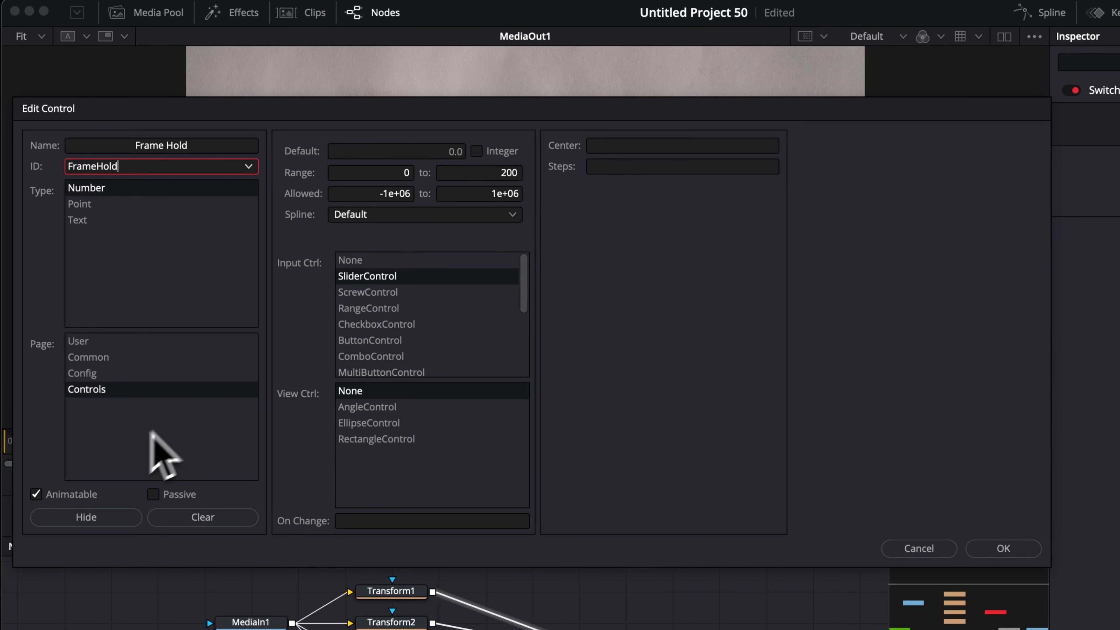
pyautogui.click(390, 172)
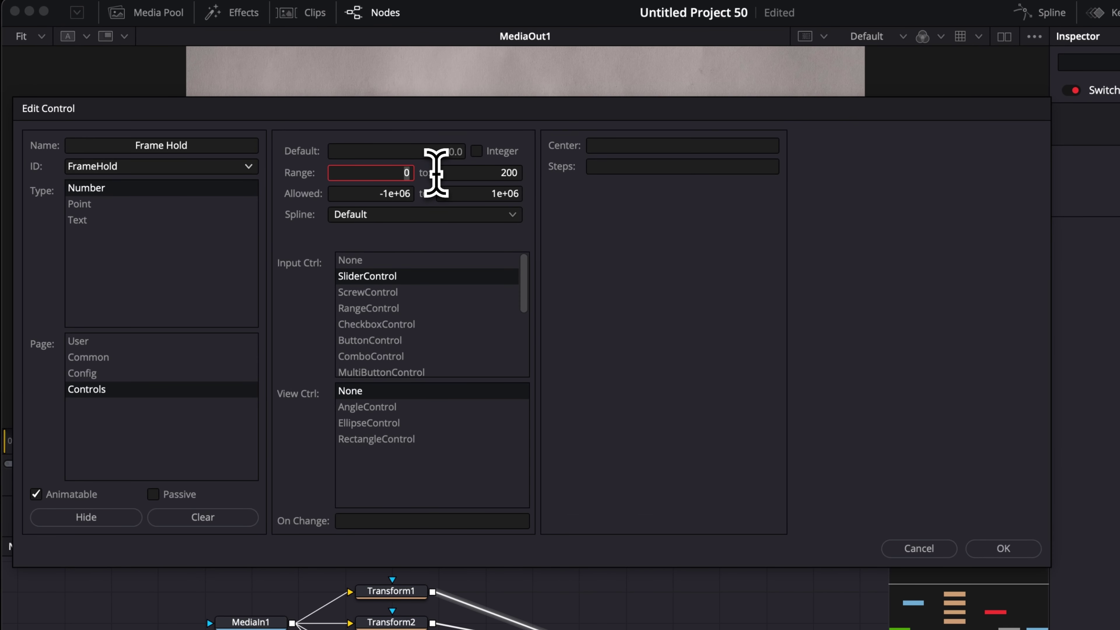
pyautogui.click(1002, 548)
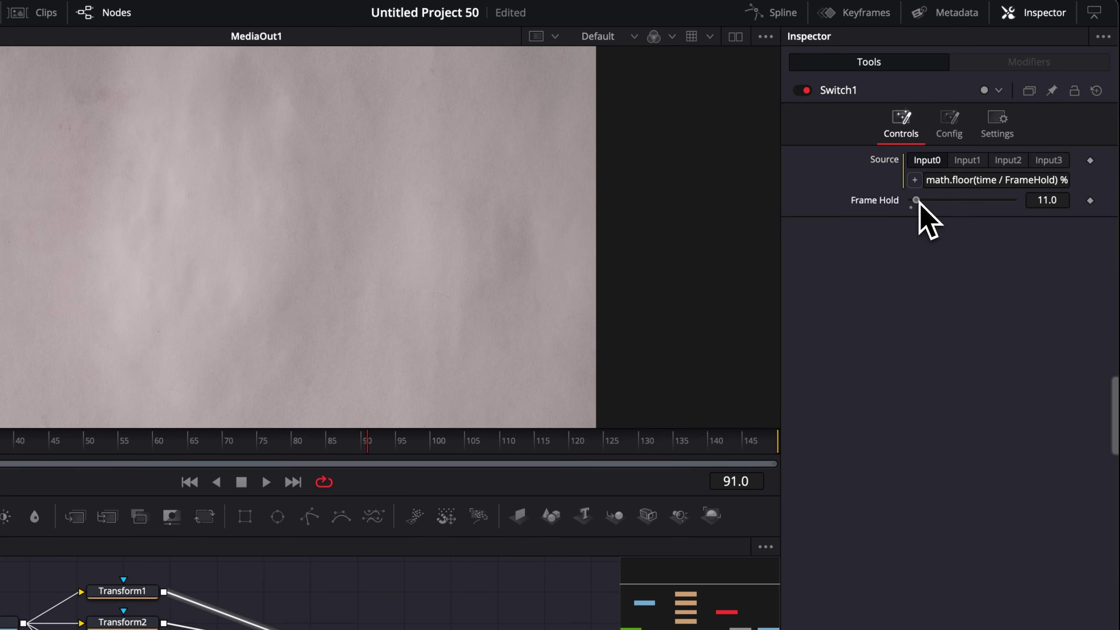
# Set the Switch node's Frame Hold to 1.0 and preview the faster texture change.
pyautogui.moveTo(952, 164); pyautogui.dragTo(947, 164)
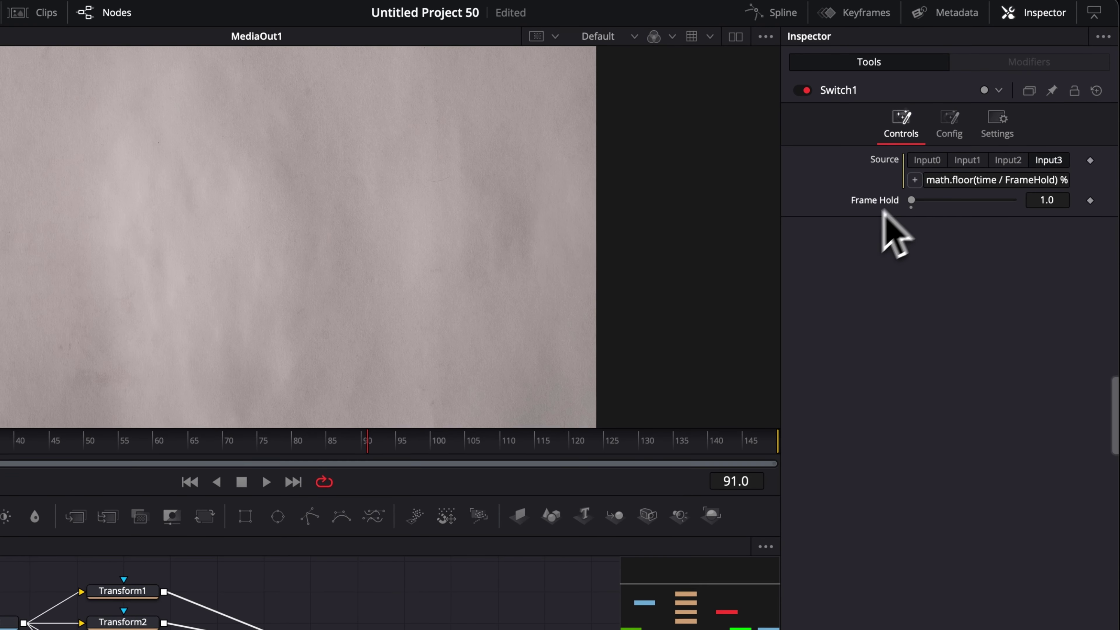
pyautogui.press('space')
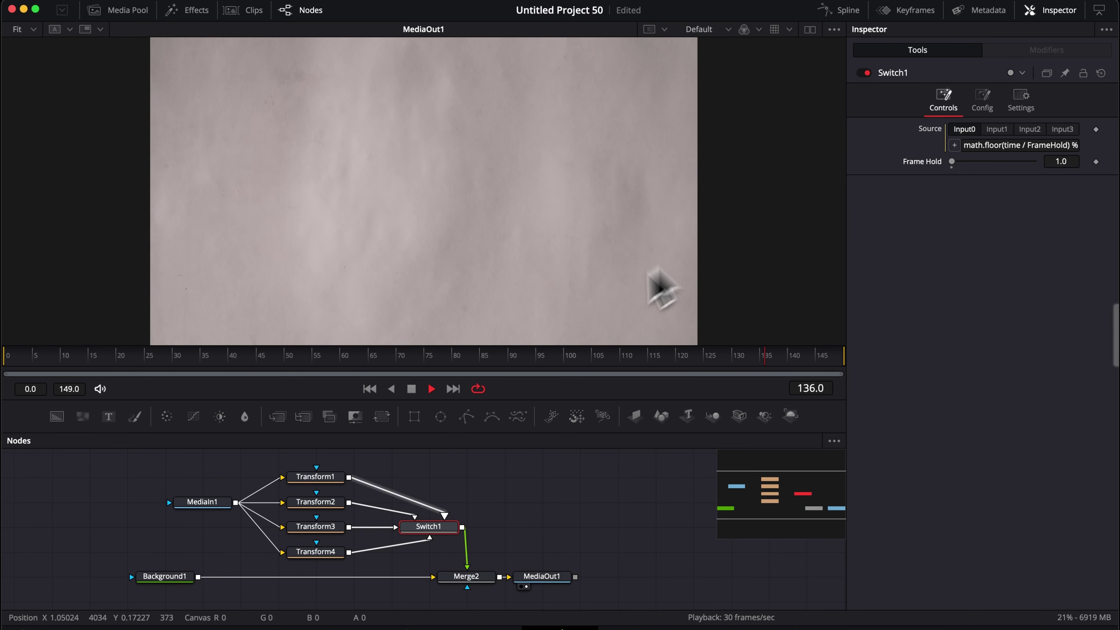
pyautogui.press('space')
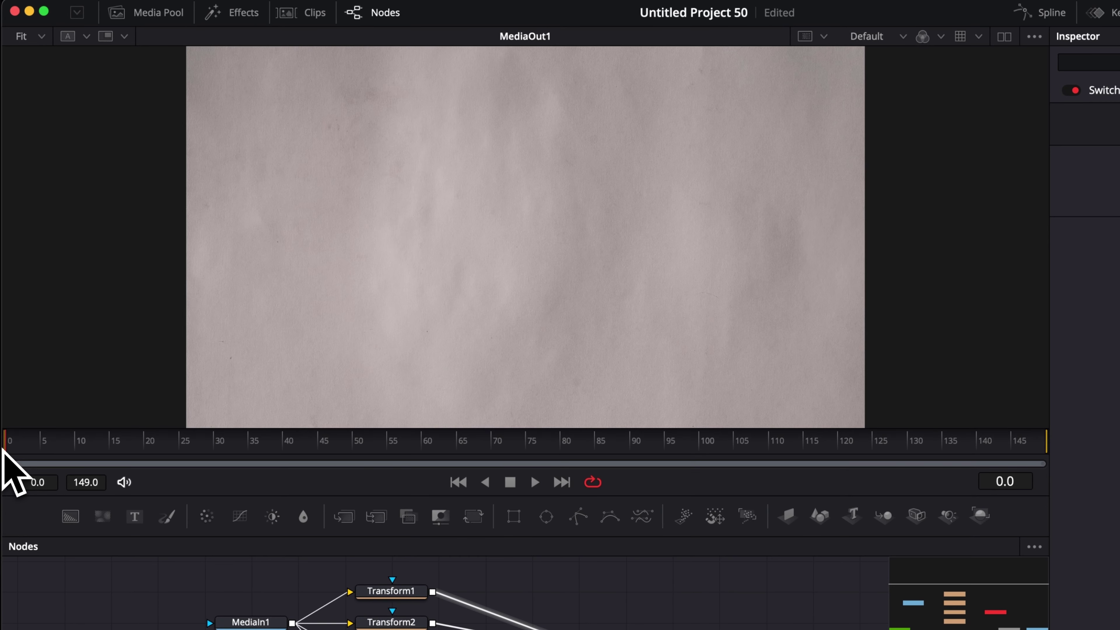
# Park the playhead at frame 22 and set Transform2's Size to 1.44 and Center X to 0.365.
pyautogui.moveTo(5, 443); pyautogui.dragTo(179, 443)
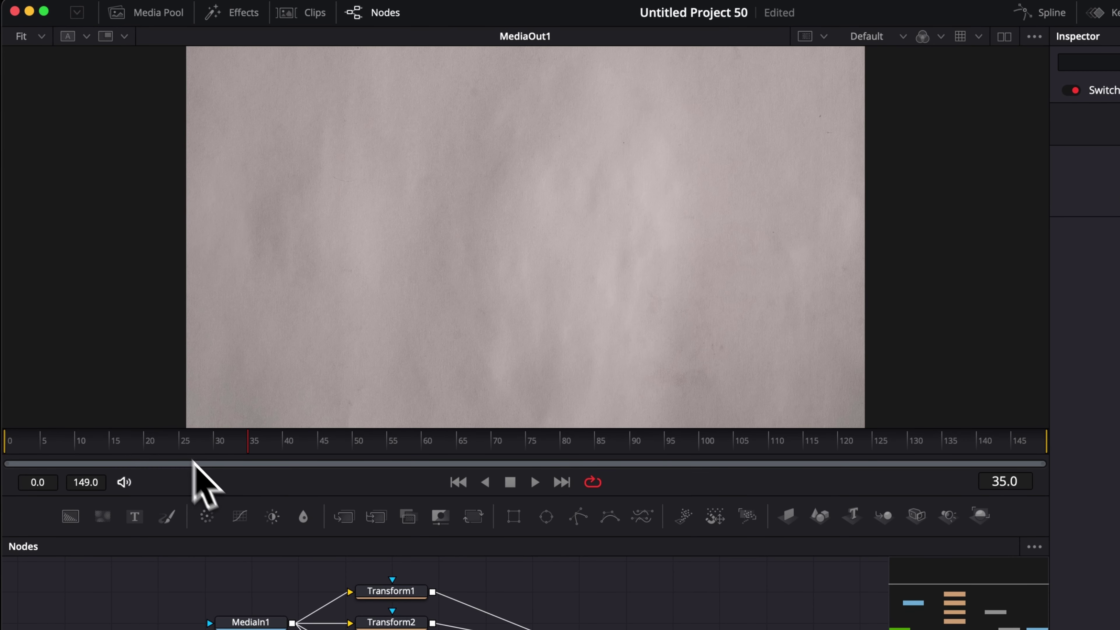
pyautogui.moveTo(172, 445)
pyautogui.mouseDown()
pyautogui.moveTo(55, 453)
pyautogui.moveTo(215, 449)
pyautogui.moveTo(162, 443)
pyautogui.mouseUp()
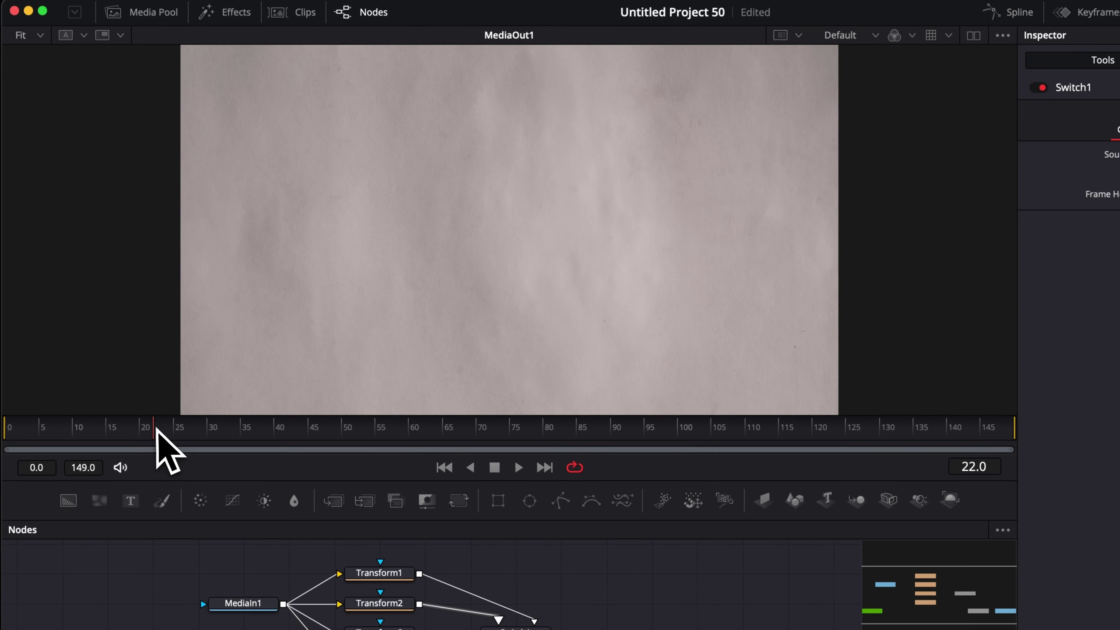
pyautogui.click(324, 502)
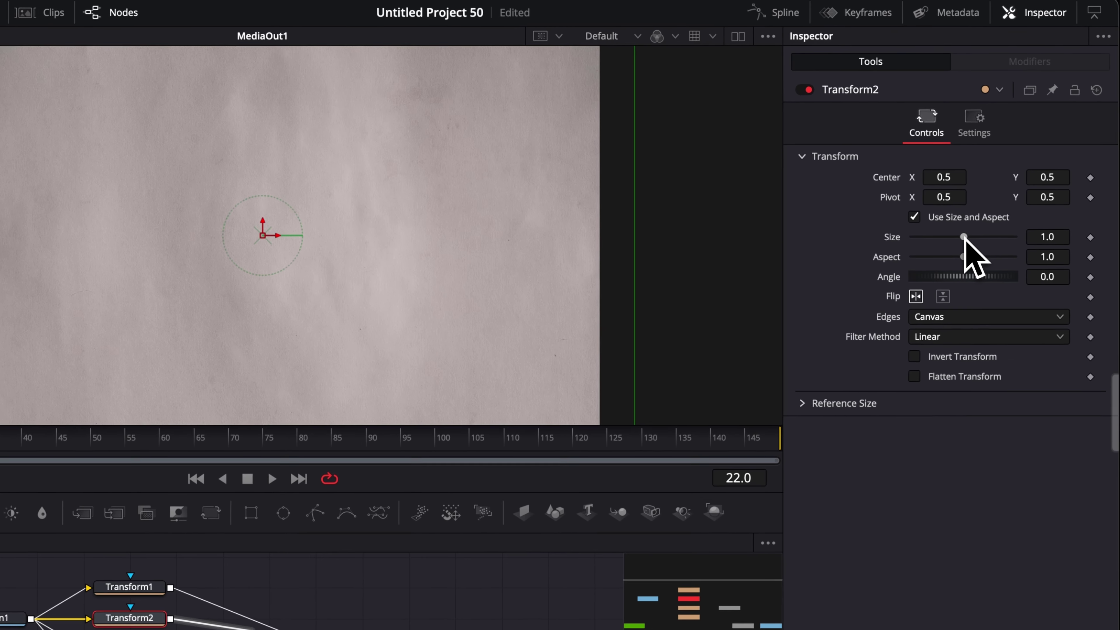
pyautogui.moveTo(992, 192); pyautogui.dragTo(914, 179)
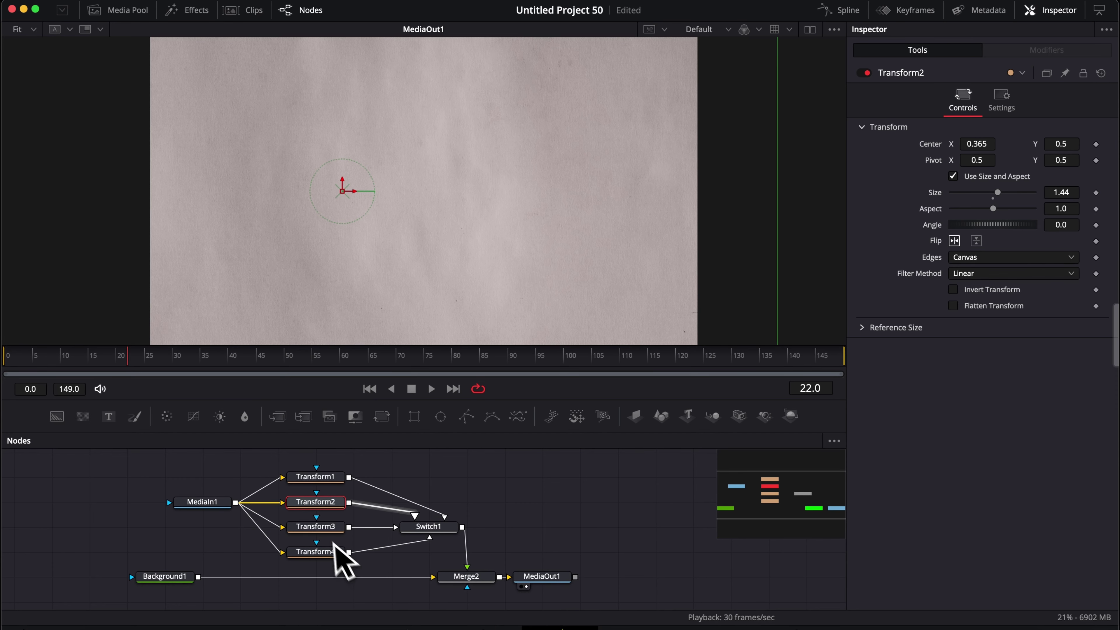
# Set Transform3's Size to 1.44, shift its Center X, and play back the varied textures.
pyautogui.click(326, 527)
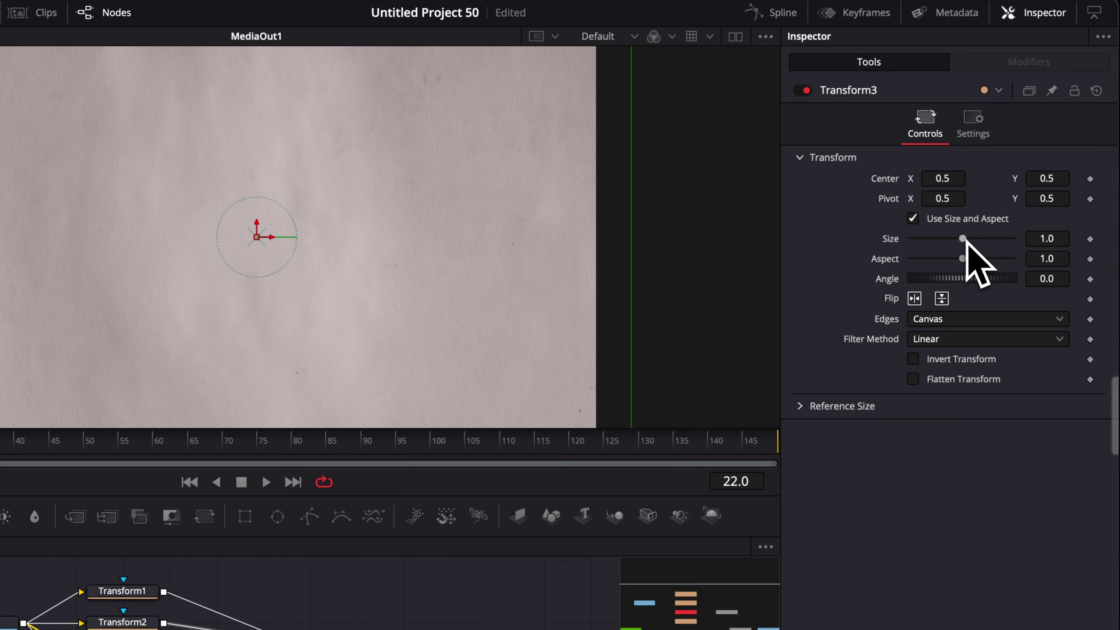
pyautogui.moveTo(963, 238); pyautogui.dragTo(970, 239)
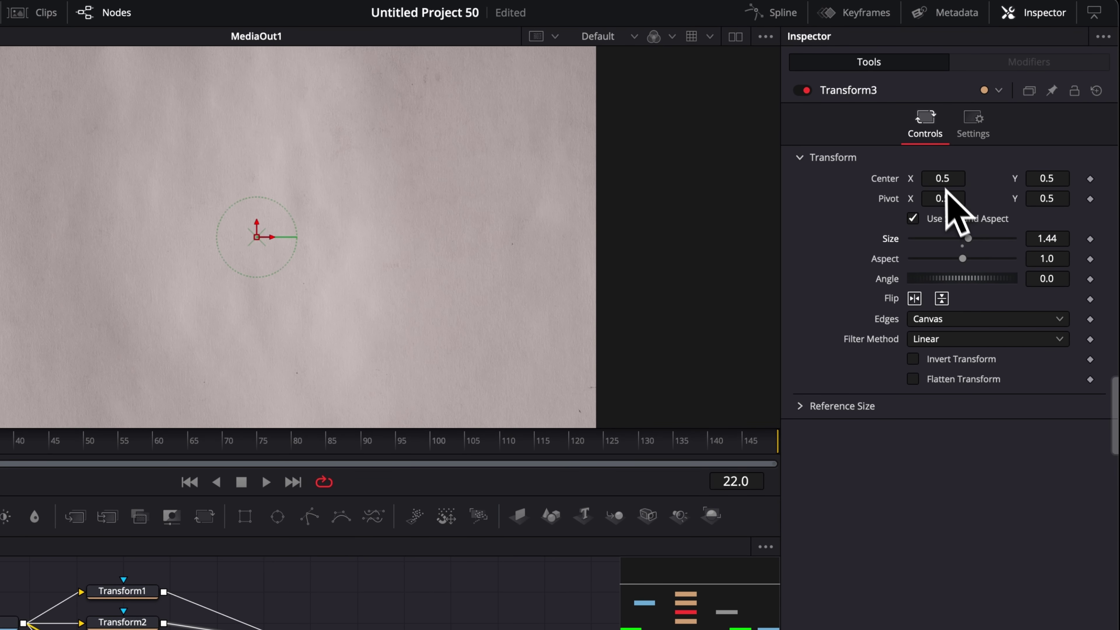
pyautogui.moveTo(940, 182); pyautogui.dragTo(945, 182)
pyautogui.press('space')
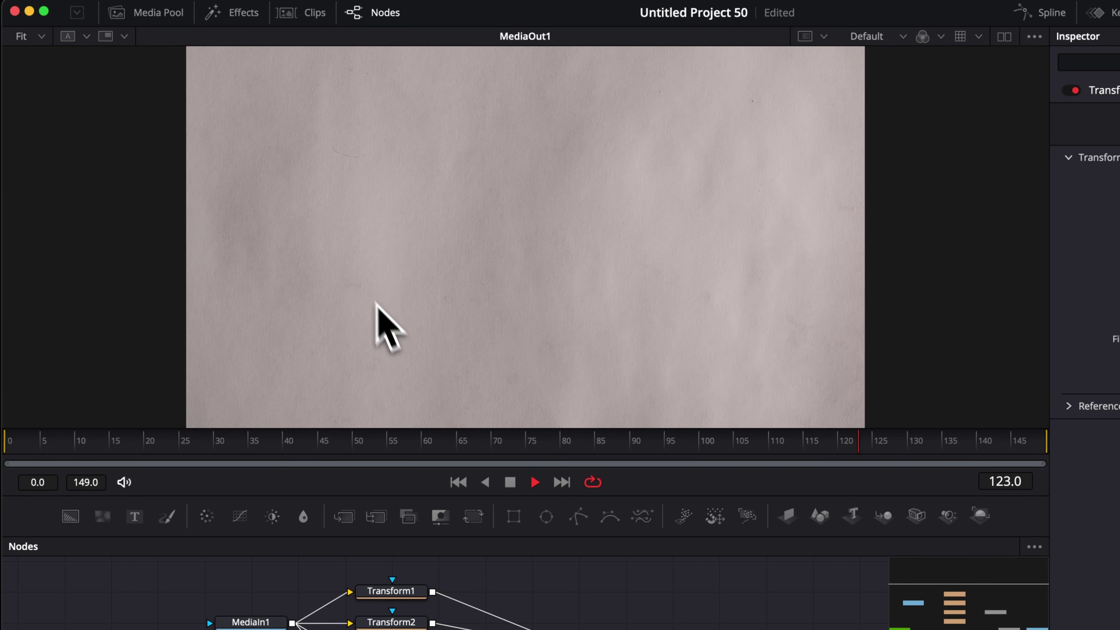
pyautogui.press('space')
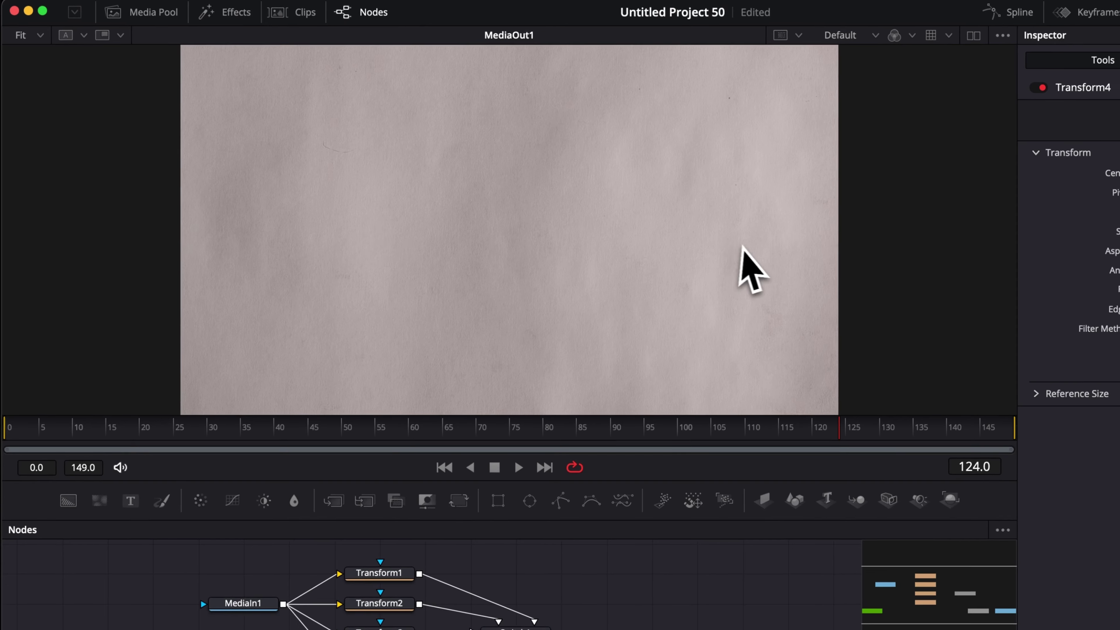
# Insert a Transform node between MediaIn1 and the four stacked Transform nodes, spacing MediaIn1 away from it.
pyautogui.click(239, 601)
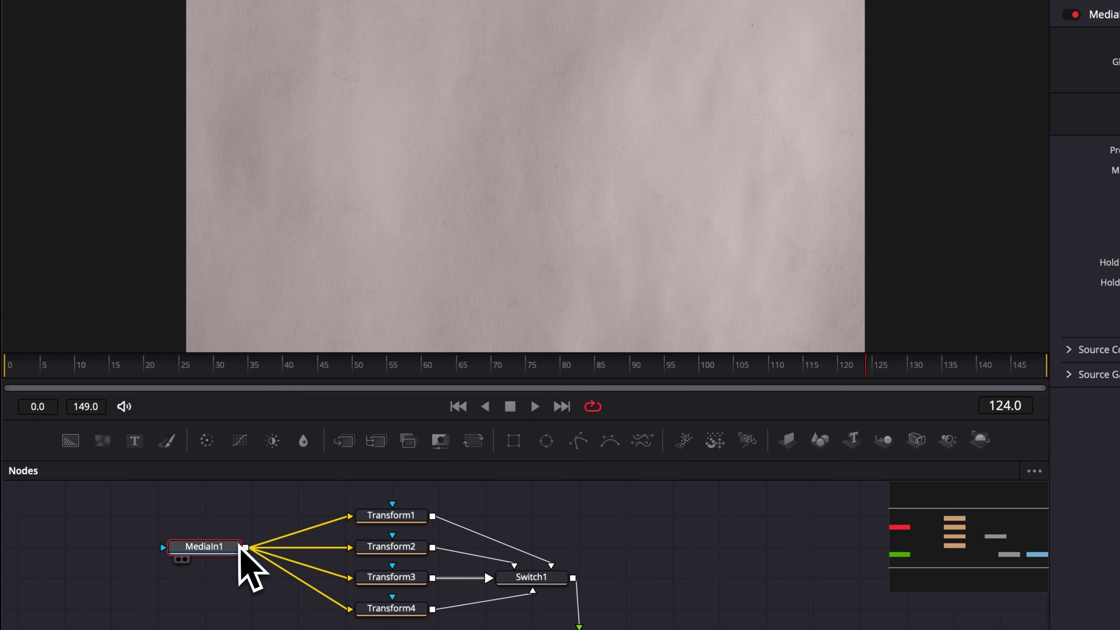
pyautogui.moveTo(222, 549); pyautogui.dragTo(104, 556)
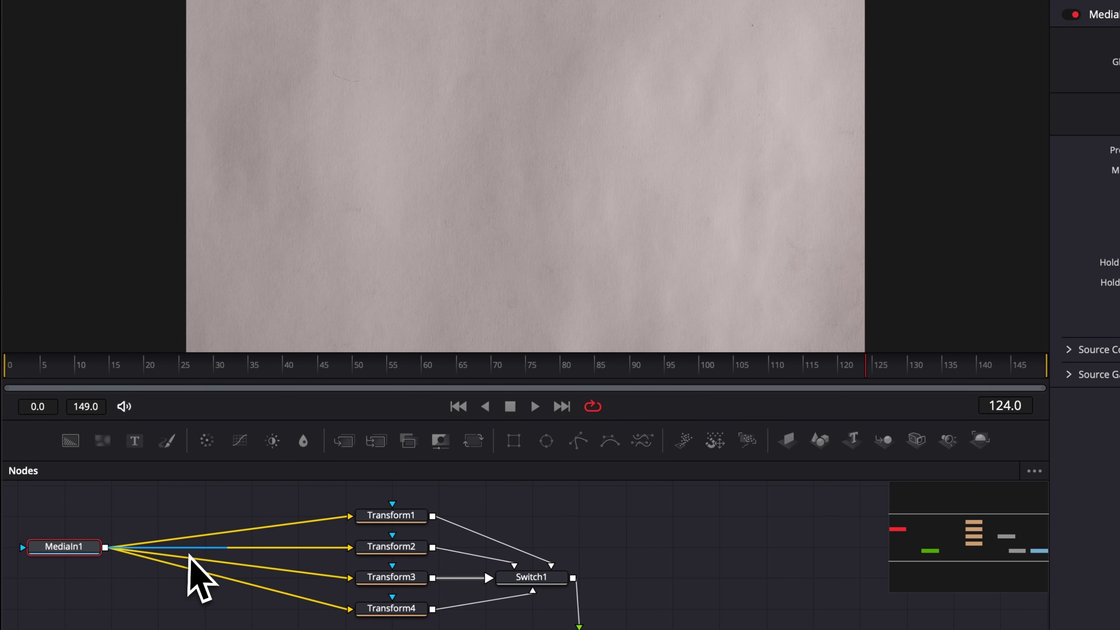
pyautogui.hscroll(-5, 189, 558)
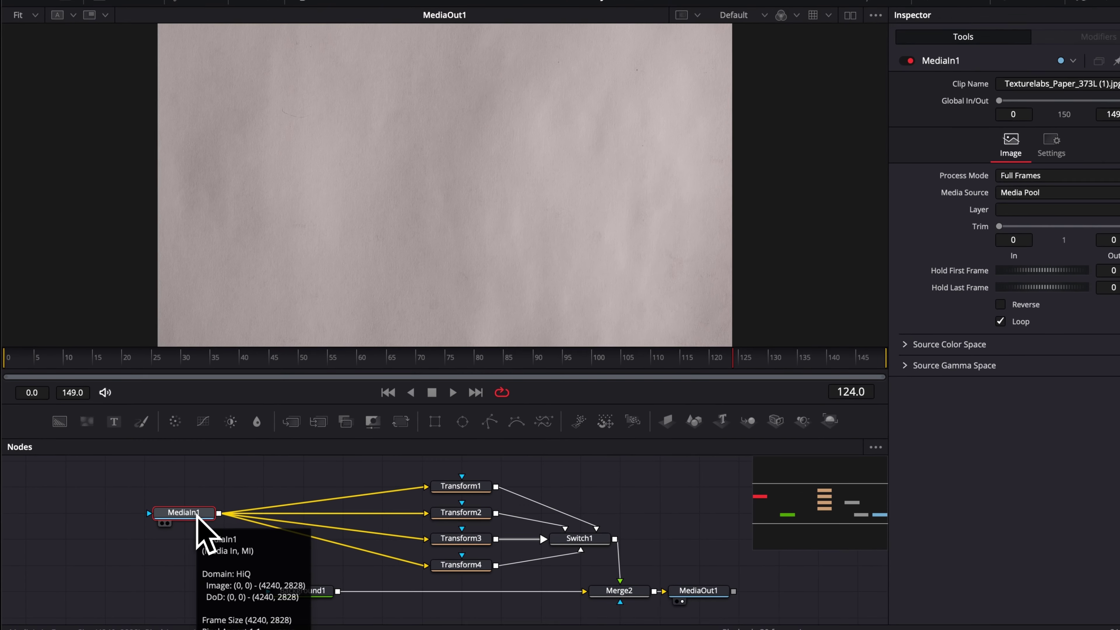
pyautogui.hotkey('shift', 'space')
pyautogui.write('sw')
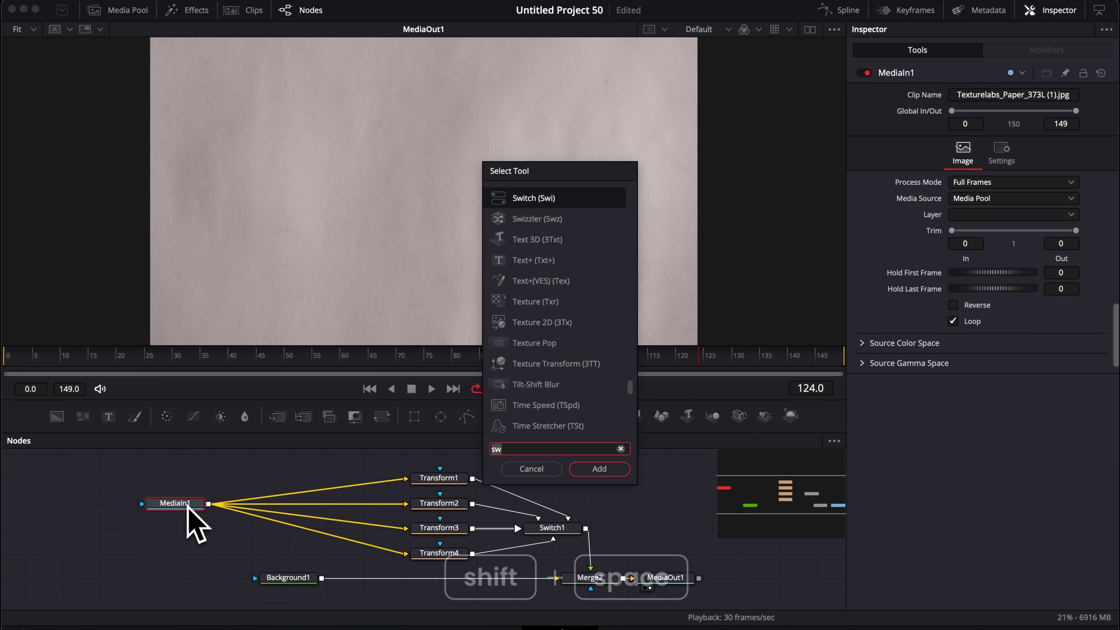
pyautogui.press('BackSpace')
pyautogui.press('BackSpace')
pyautogui.write('tran')
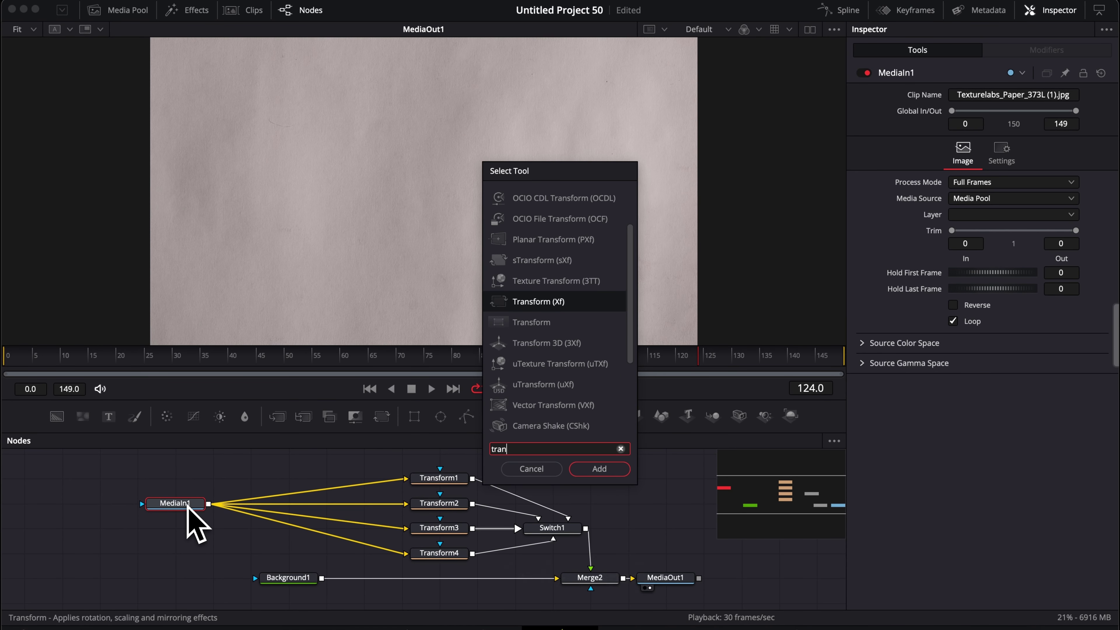
pyautogui.press('Return')
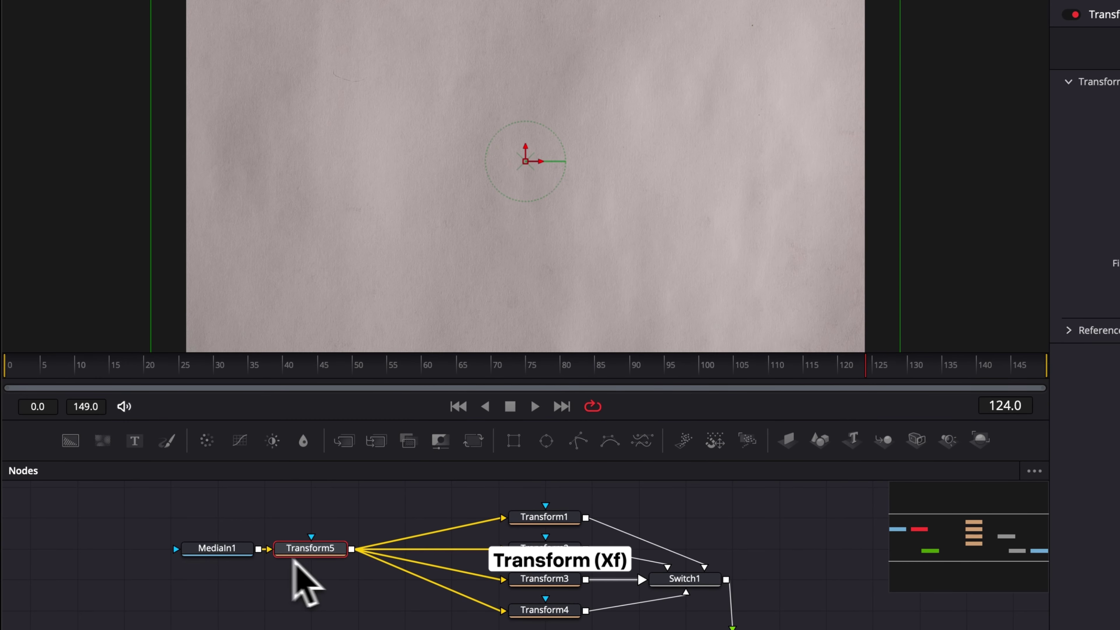
pyautogui.moveTo(235, 553); pyautogui.dragTo(188, 554)
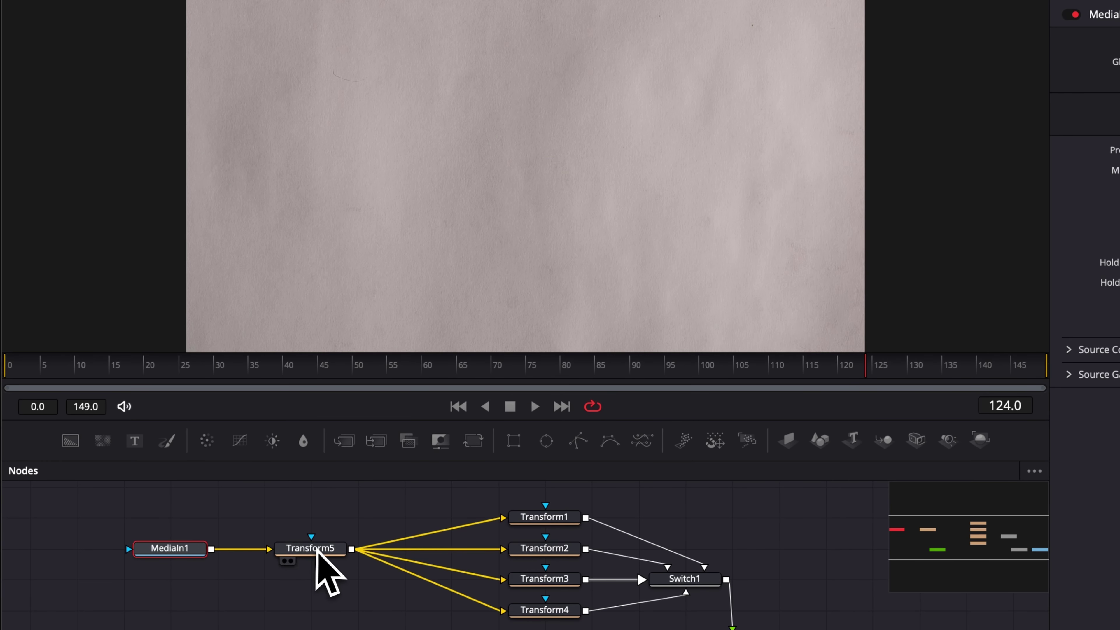
# Replace MediaIn1 with the Texturelabs_Paper_377L.jpg image and connect it to Transform5.
pyautogui.press('Delete')
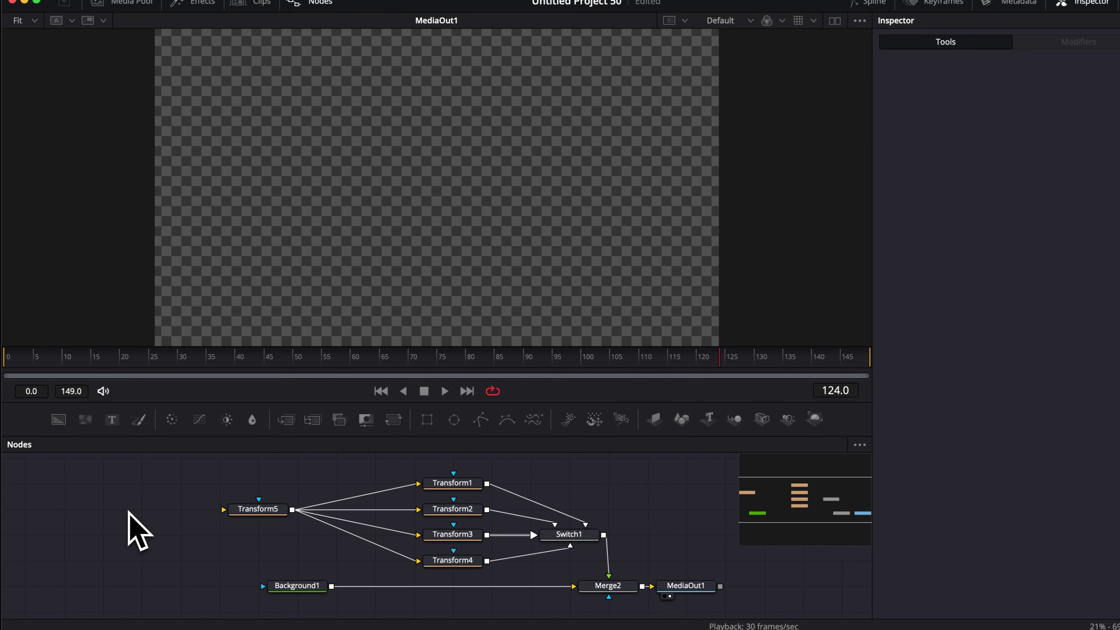
pyautogui.click(963, 593)
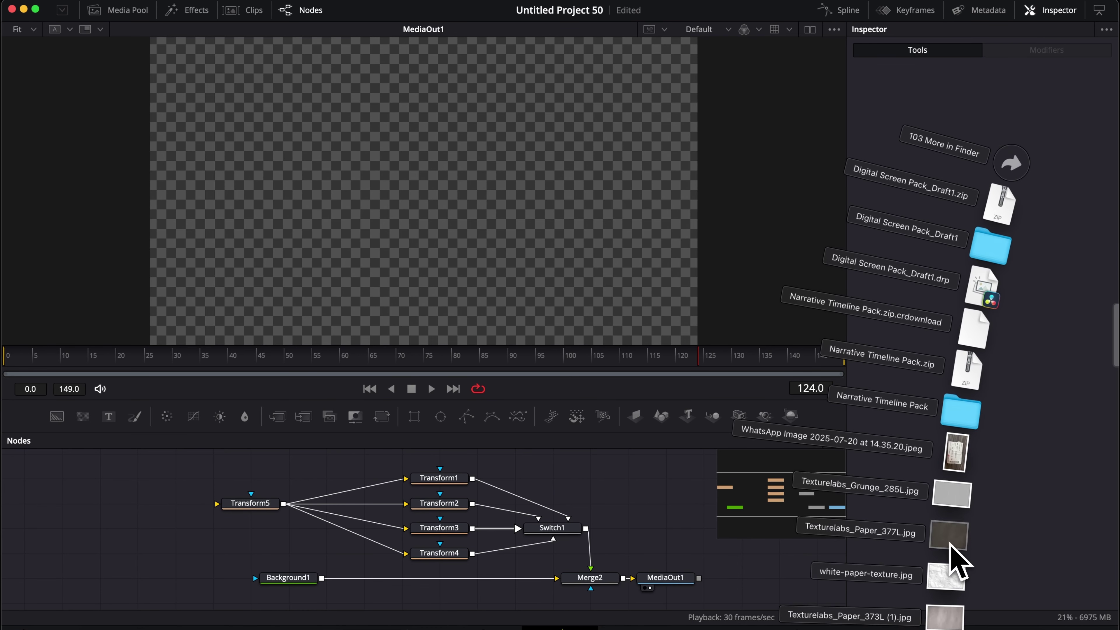
pyautogui.moveTo(958, 563); pyautogui.dragTo(195, 503)
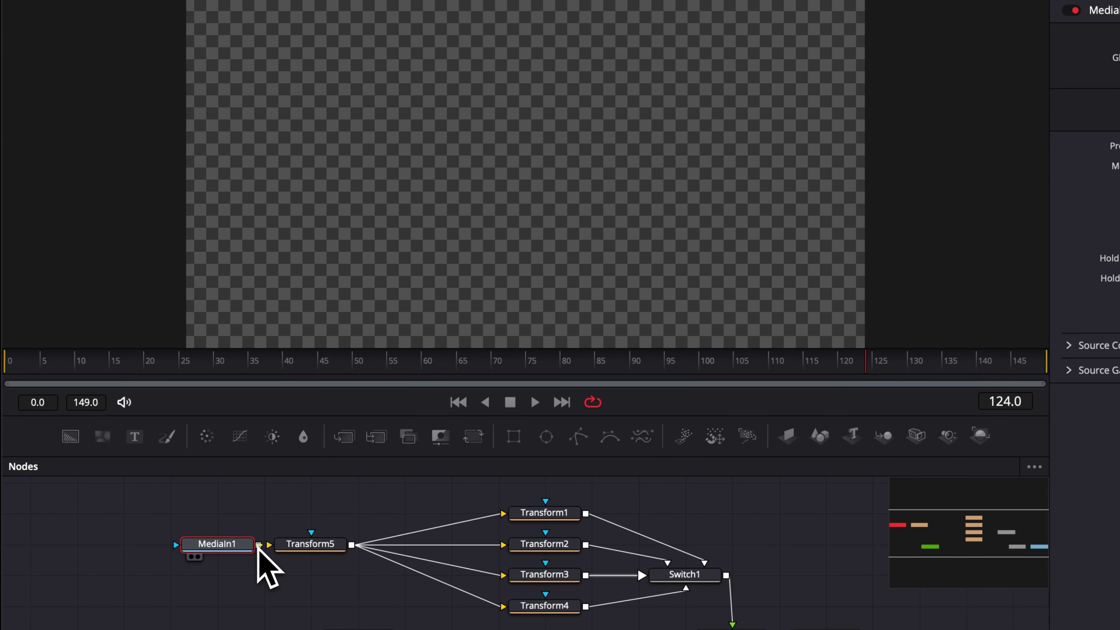
pyautogui.moveTo(258, 544); pyautogui.dragTo(283, 546)
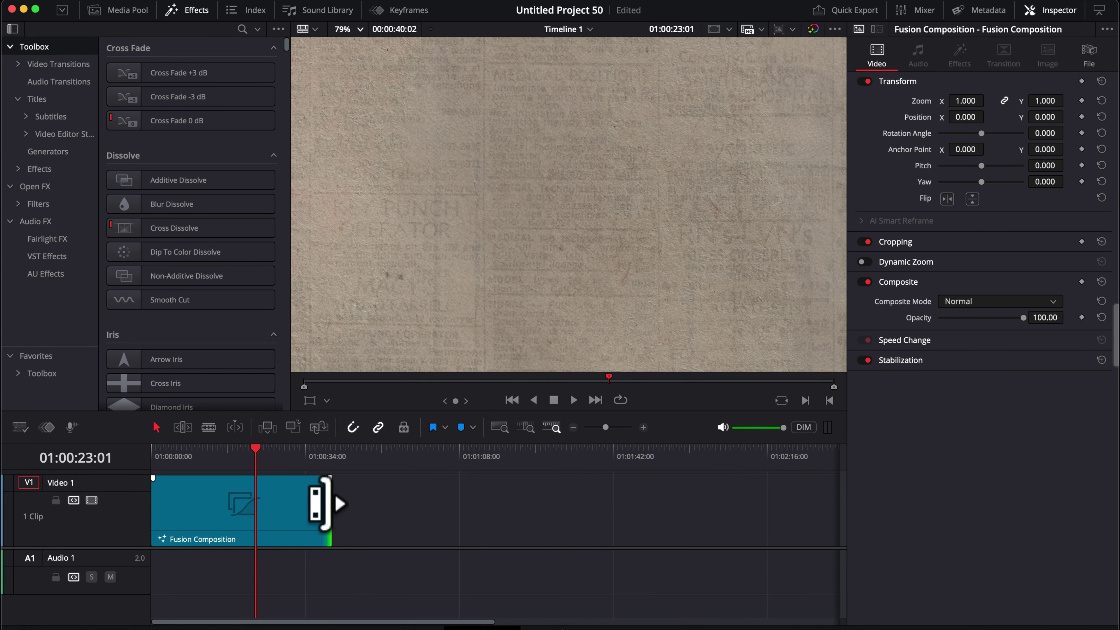
# Extend the Fusion Composition clip to a duration of 00:02:14:07 and rename it "Paper Texture Animation 01".
pyautogui.moveTo(318, 502); pyautogui.dragTo(757, 507)
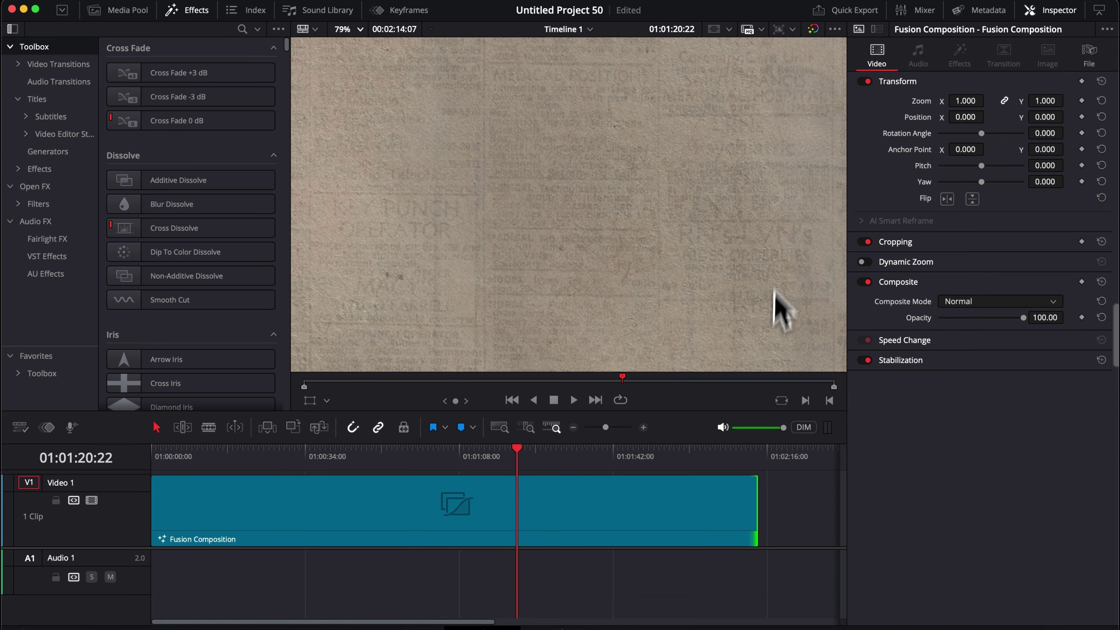
pyautogui.click(497, 529)
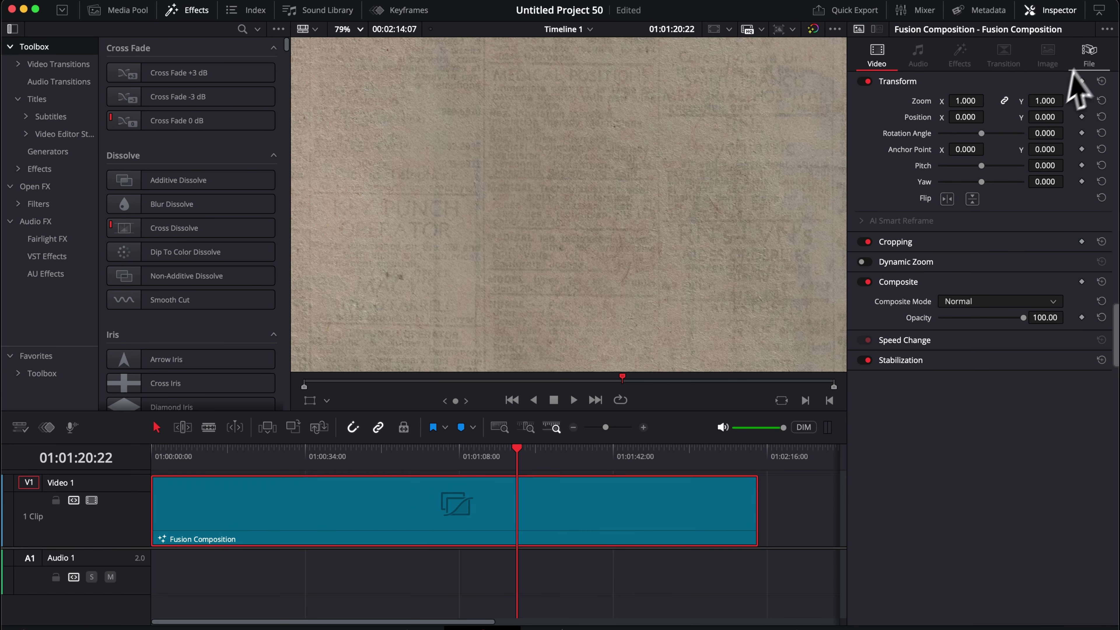
pyautogui.click(1083, 58)
pyautogui.moveTo(979, 138); pyautogui.dragTo(758, 137)
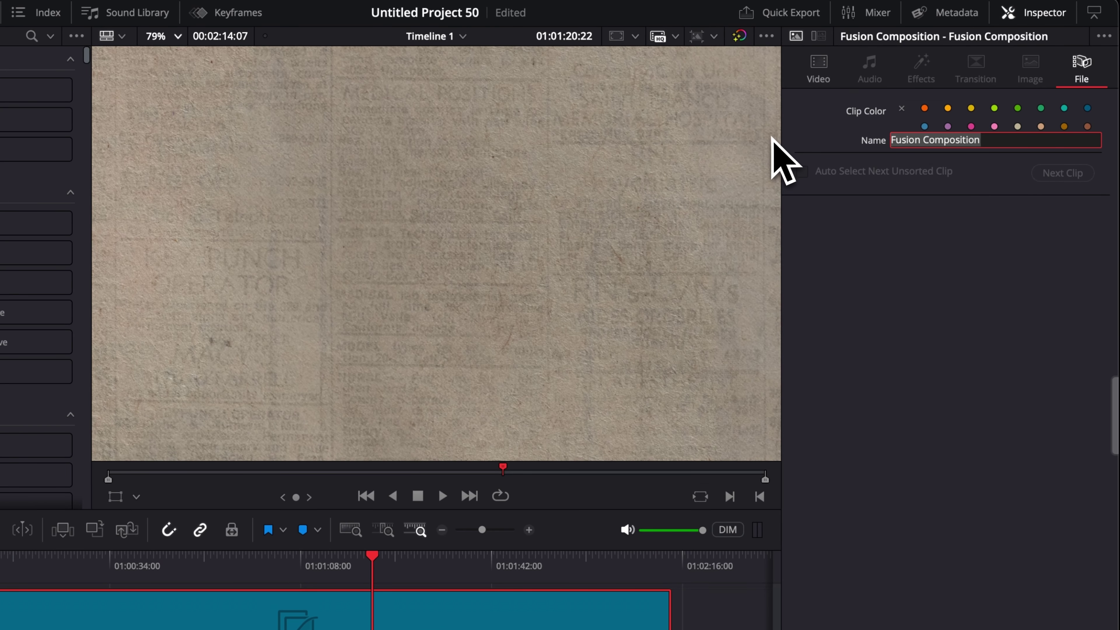
pyautogui.write('P')
pyautogui.write('aper Texture Animation 01')
pyautogui.press('Return')
# Create a bin named "Background" in the Master folder of Power Bins.
pyautogui.click(137, 13)
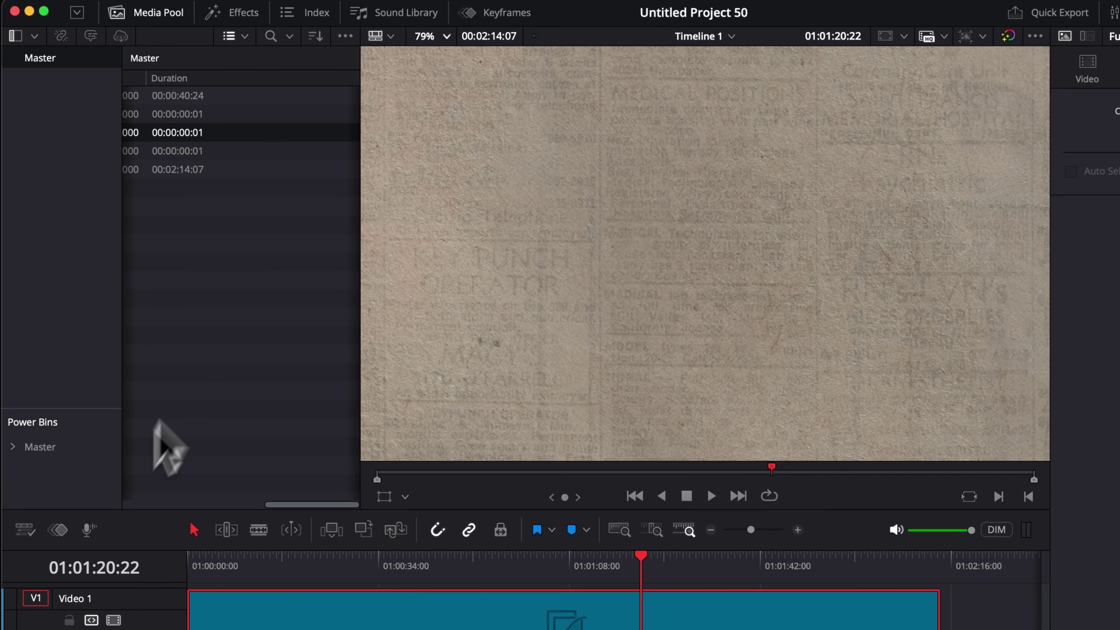
pyautogui.click(47, 449)
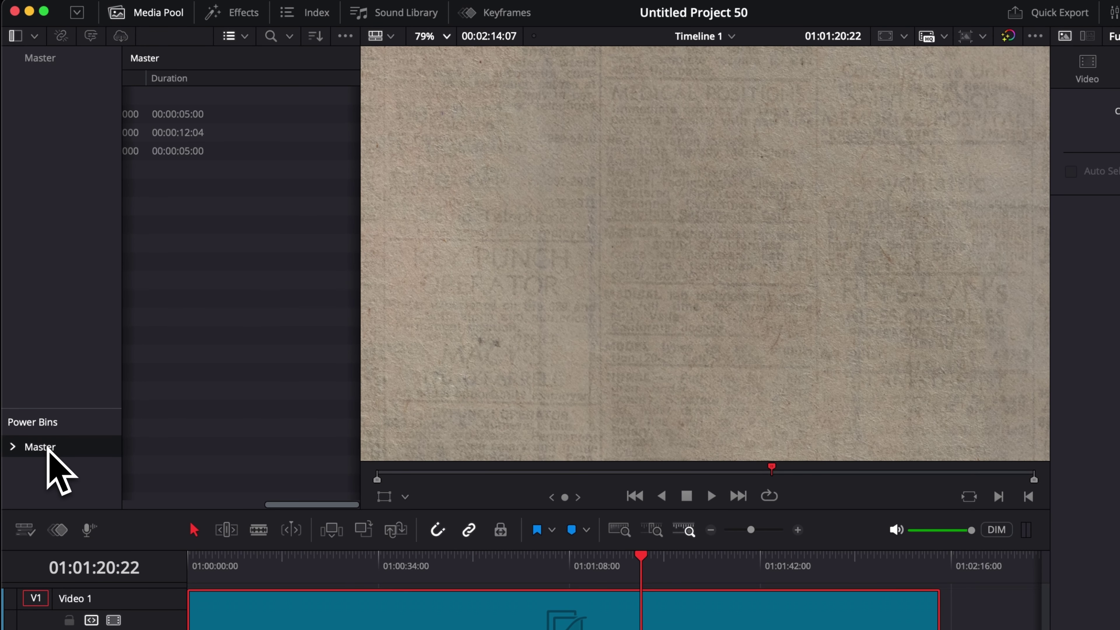
pyautogui.rightClick(249, 305)
pyautogui.click(263, 310)
pyautogui.write('Backgr')
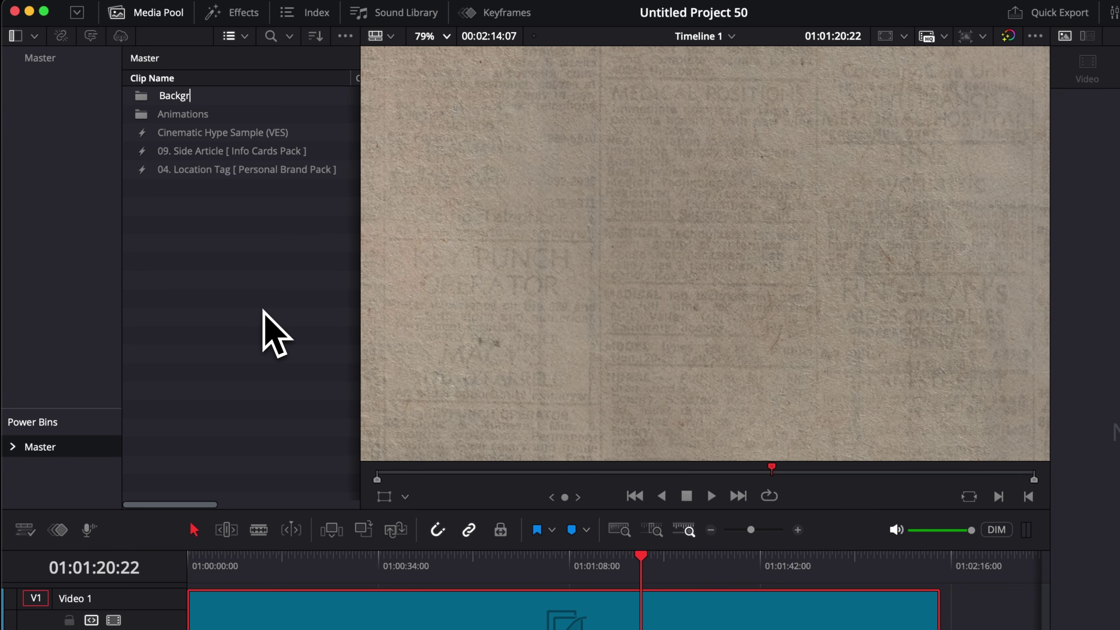
pyautogui.write('ound')
pyautogui.press('Return')
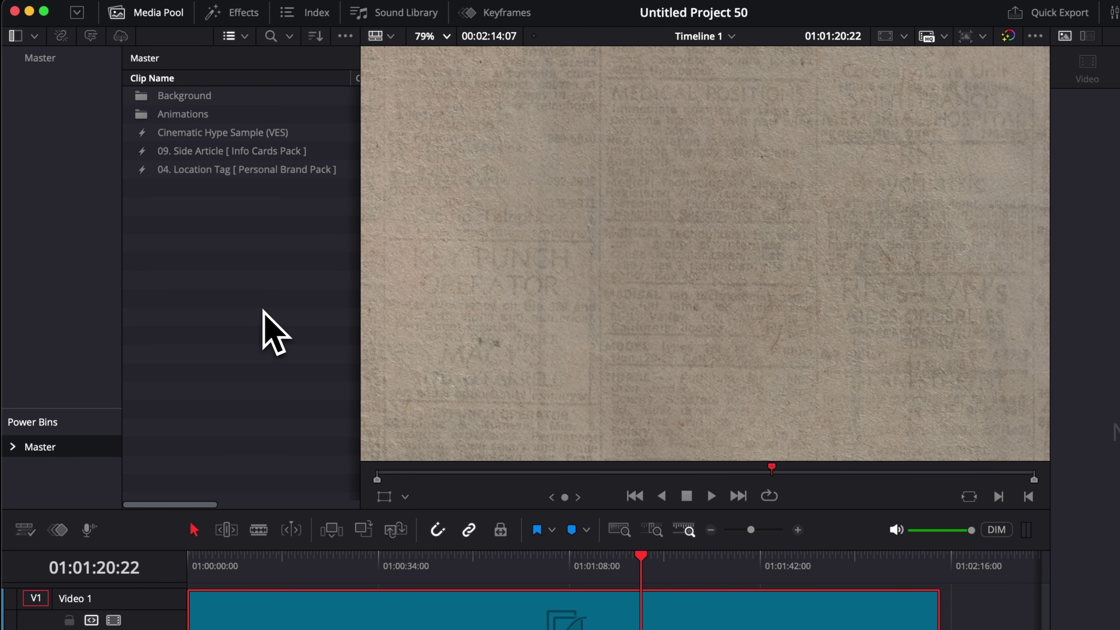
# Store the Paper Texture Animation BG clip from the timeline in the Background power bin.
pyautogui.doubleClick(197, 100)
pyautogui.click(412, 628)
pyautogui.click(205, 189)
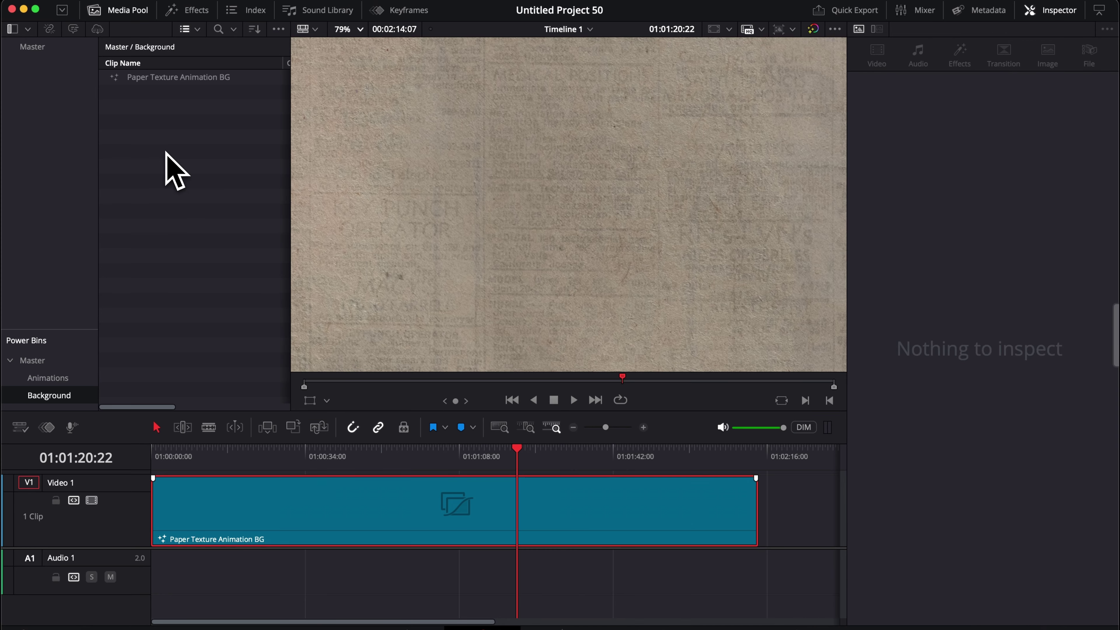
# Place the saved Paper Texture Animation BG from the Background bin on Video 1 at about 01:02:55 and move the playhead onto it.
pyautogui.click(238, 79)
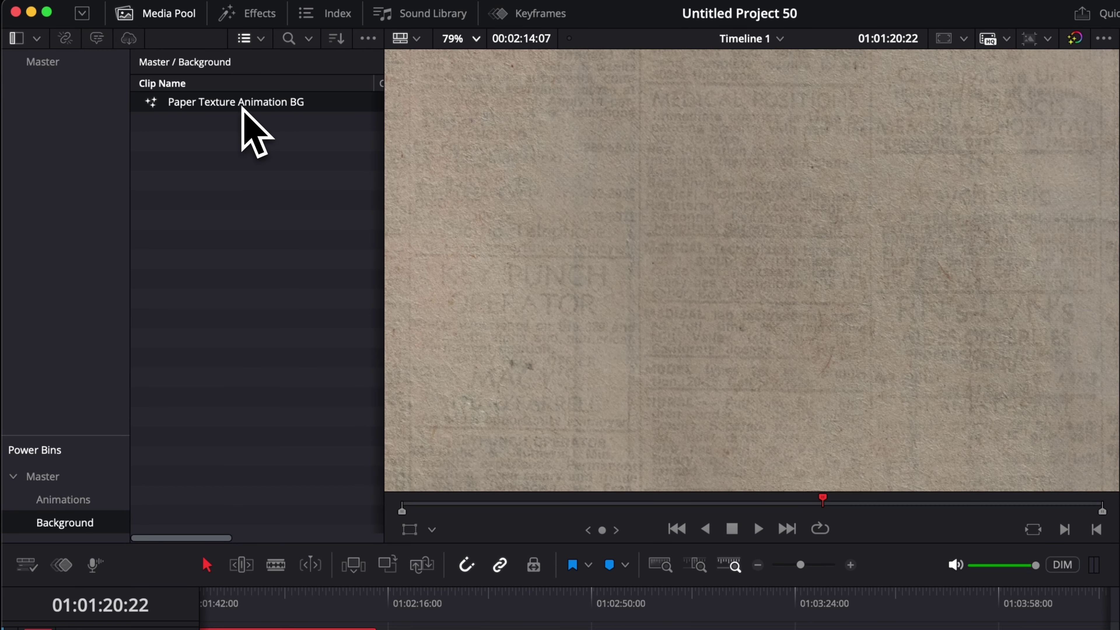
pyautogui.moveTo(241, 107); pyautogui.dragTo(474, 527)
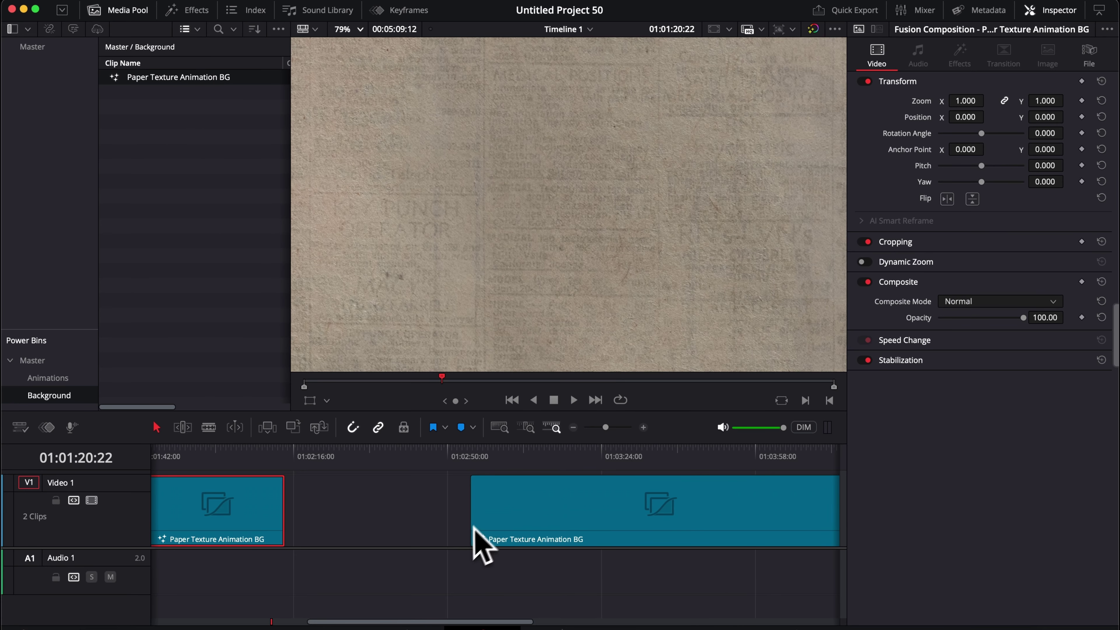
pyautogui.click(548, 467)
pyautogui.click(570, 532)
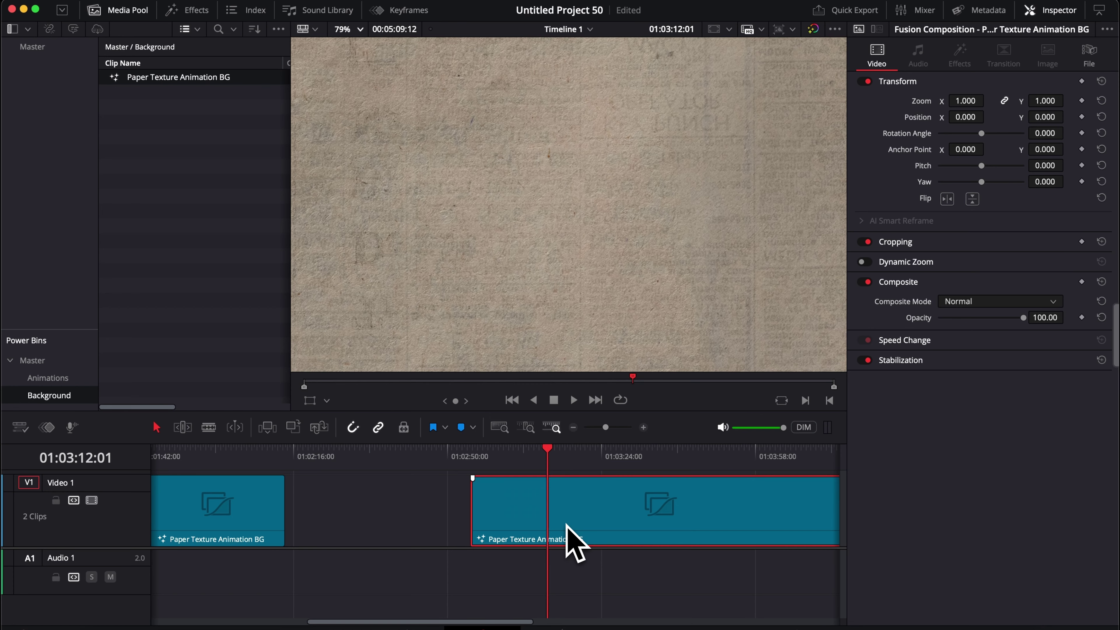
# Play back the second Paper Texture Animation BG clip and check its node setup in Fusion.
pyautogui.press('space')
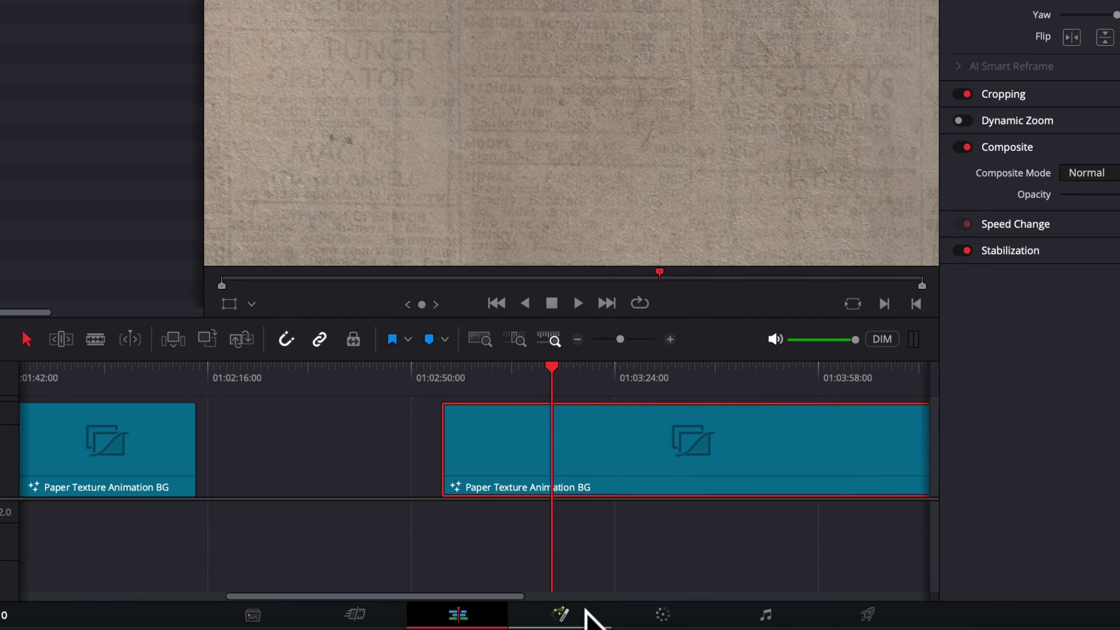
pyautogui.click(568, 626)
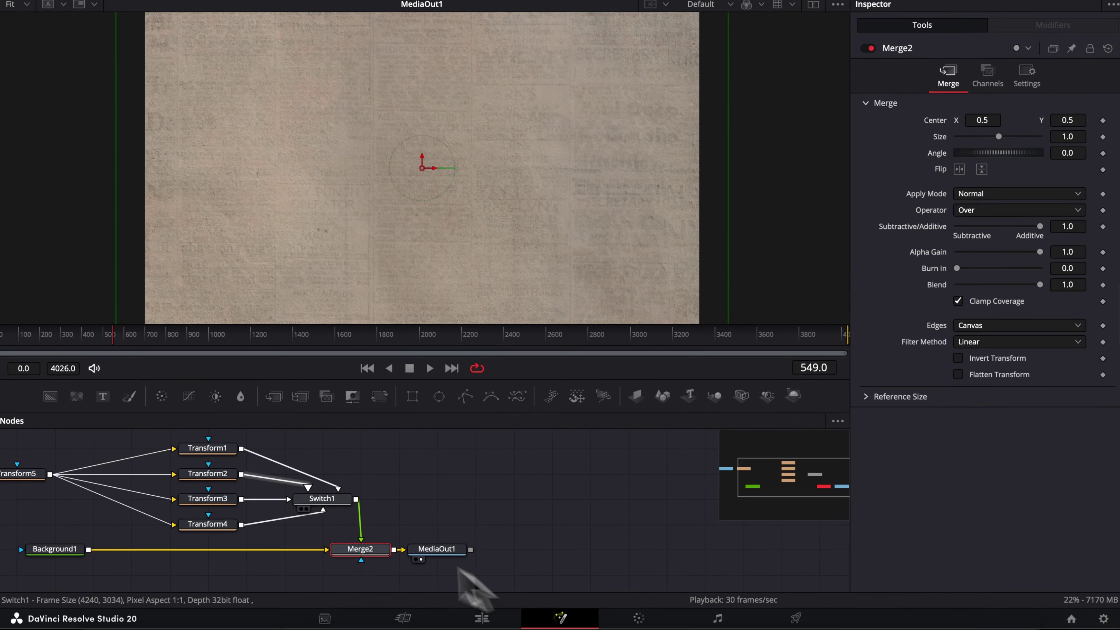
pyautogui.click(481, 618)
# Store the second timeline clip, with its black-and-white line pattern, as another item in the Background power bin.
pyautogui.moveTo(550, 518); pyautogui.dragTo(183, 216)
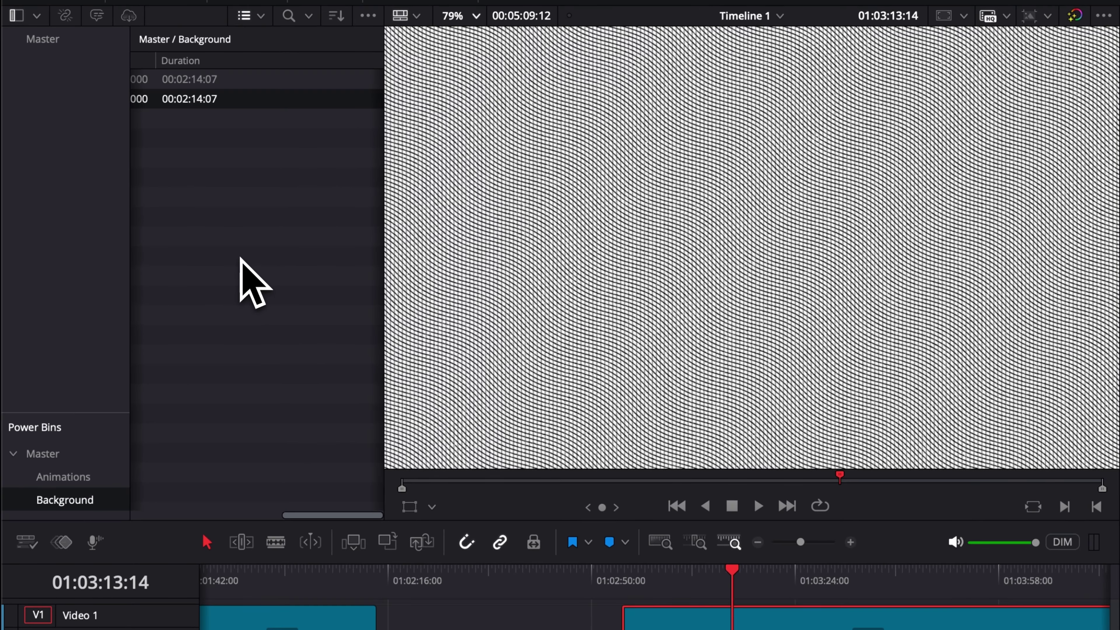
pyautogui.hscroll(-10, 346, 396)
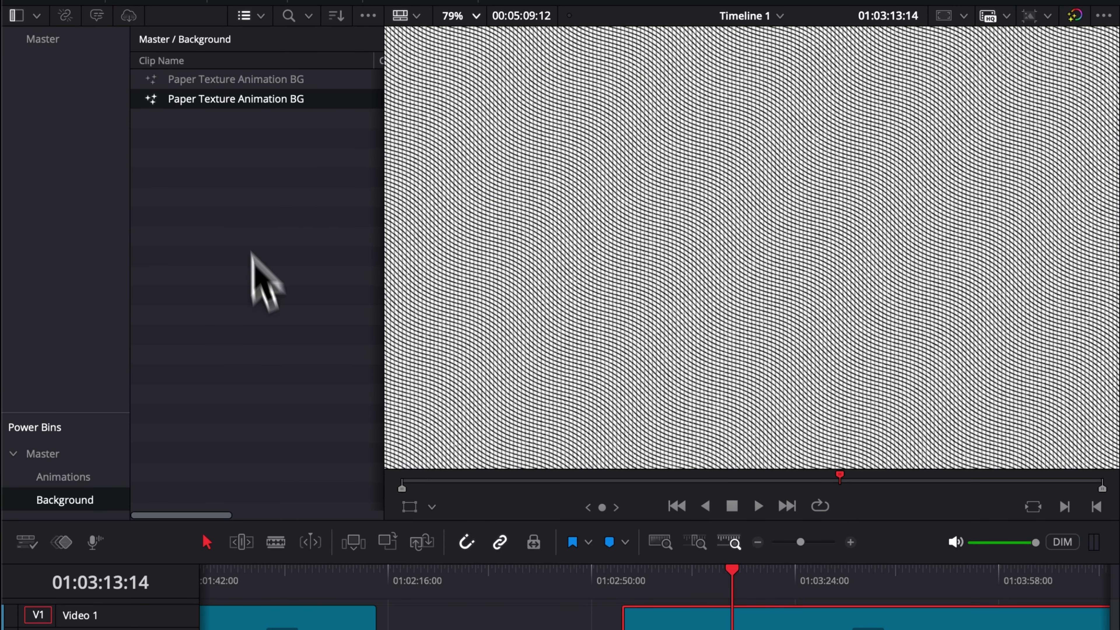